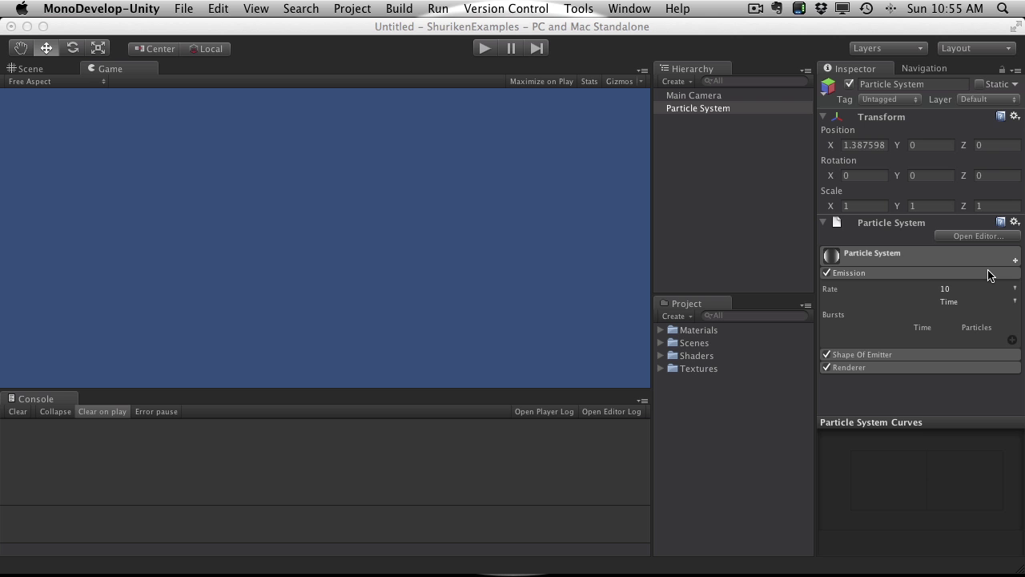
Focus the Unity editor and leave the emission Rate at 10 over time.
click(829, 294)
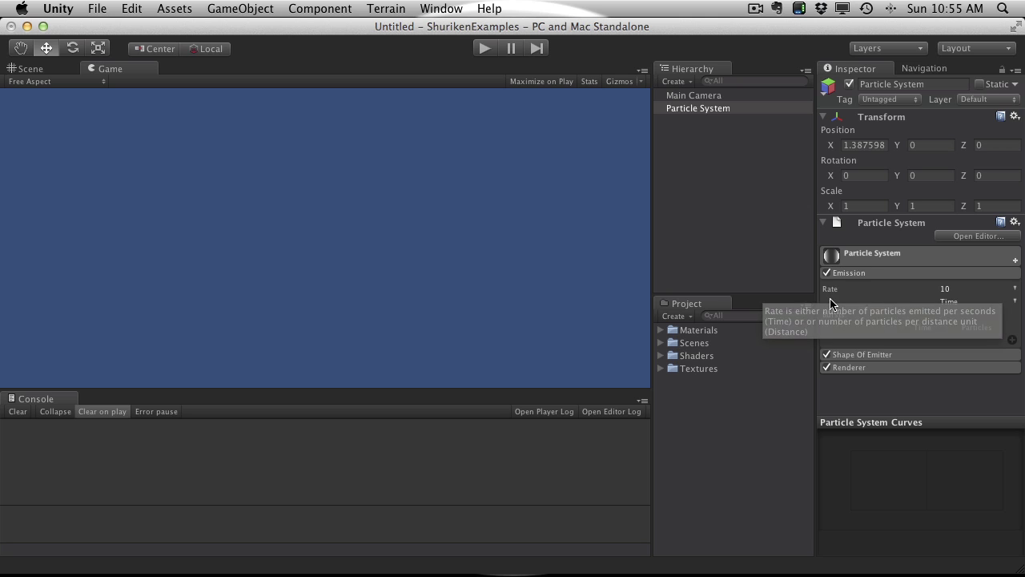
click(965, 288)
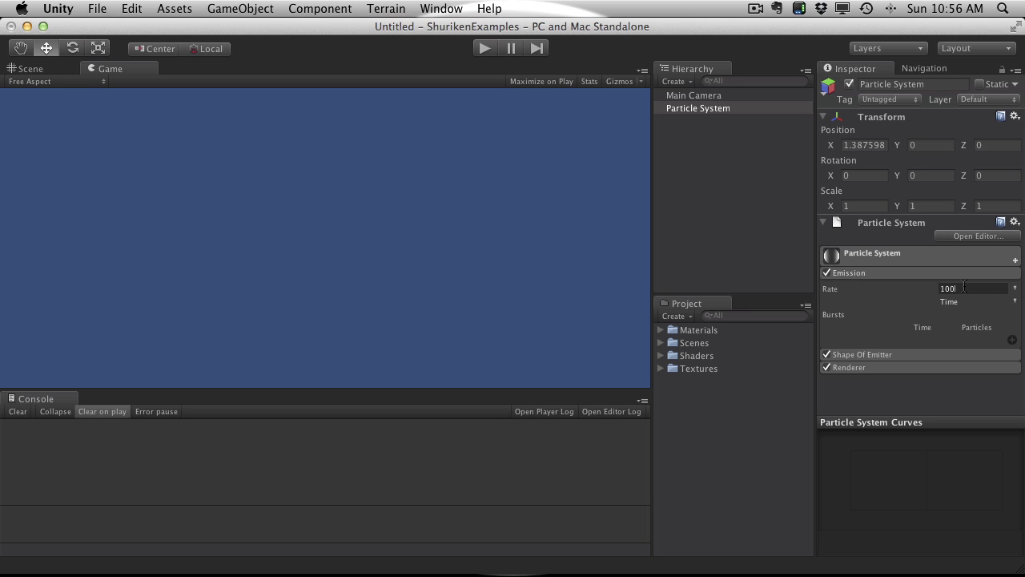
key(Return)
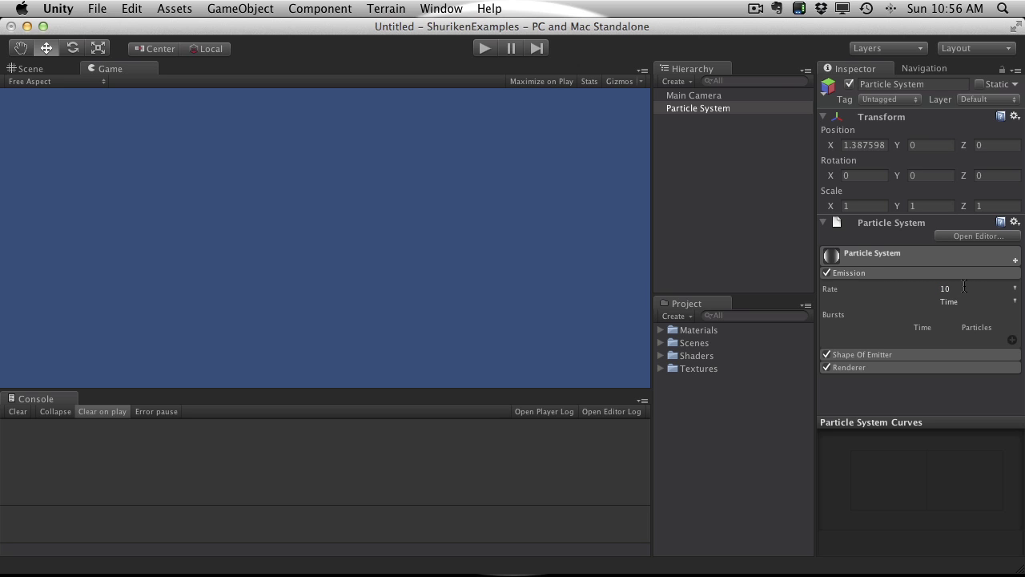
Simulate the particle system in the Scene view and raise the emission Rate to 100, keeping it Time-based.
click(71, 71)
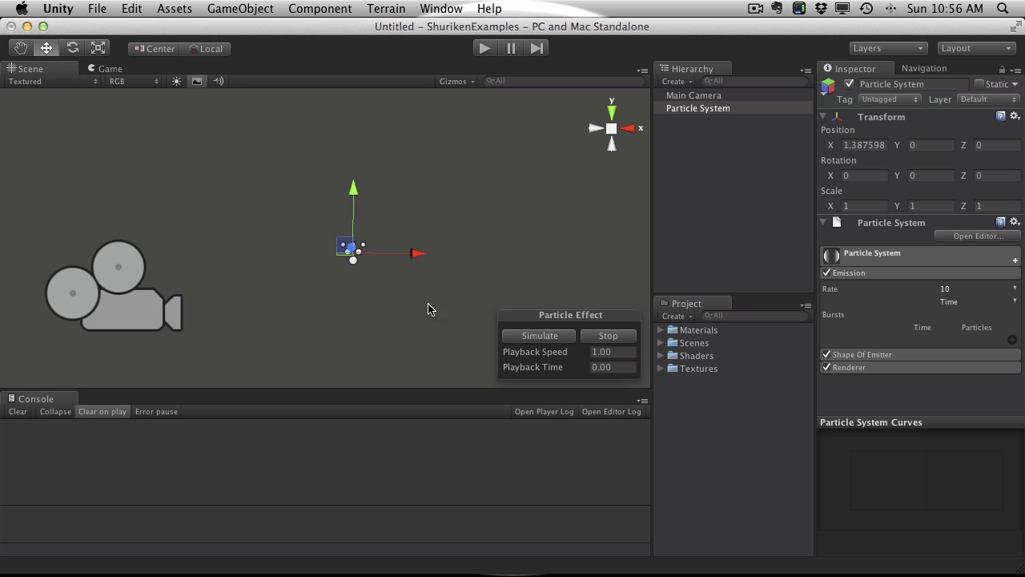
click(538, 336)
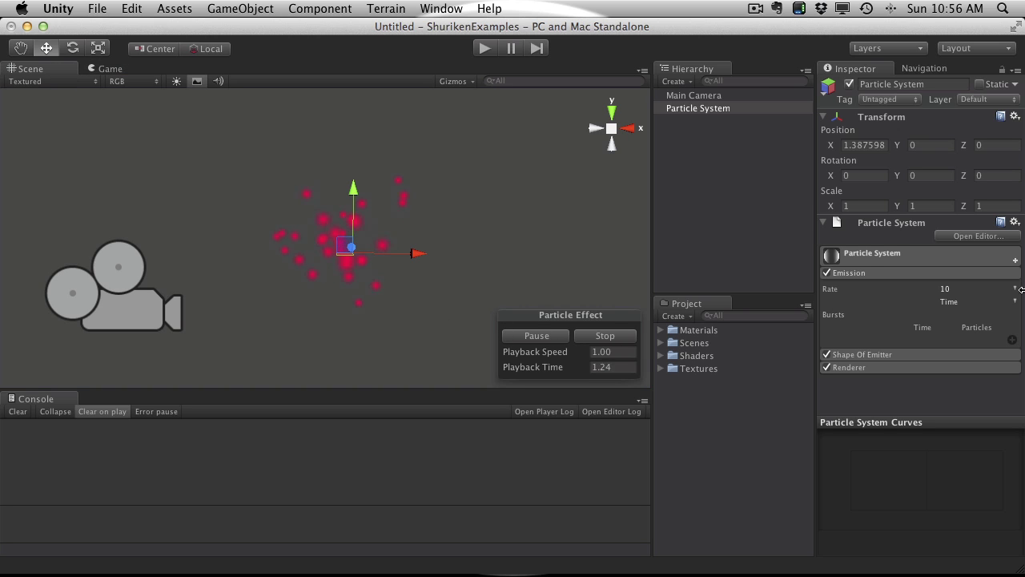
click(977, 287)
text(100)
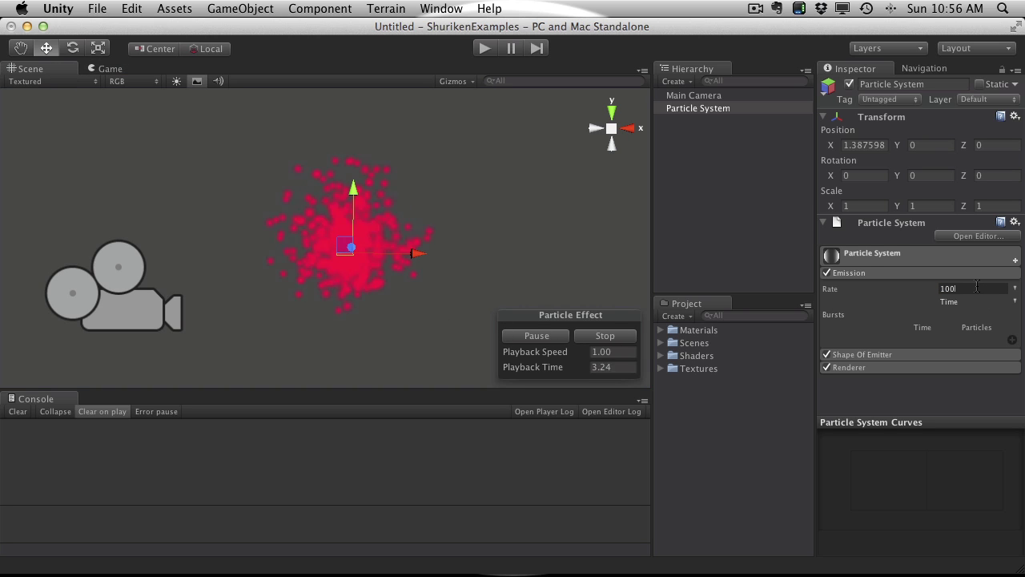
key(Return)
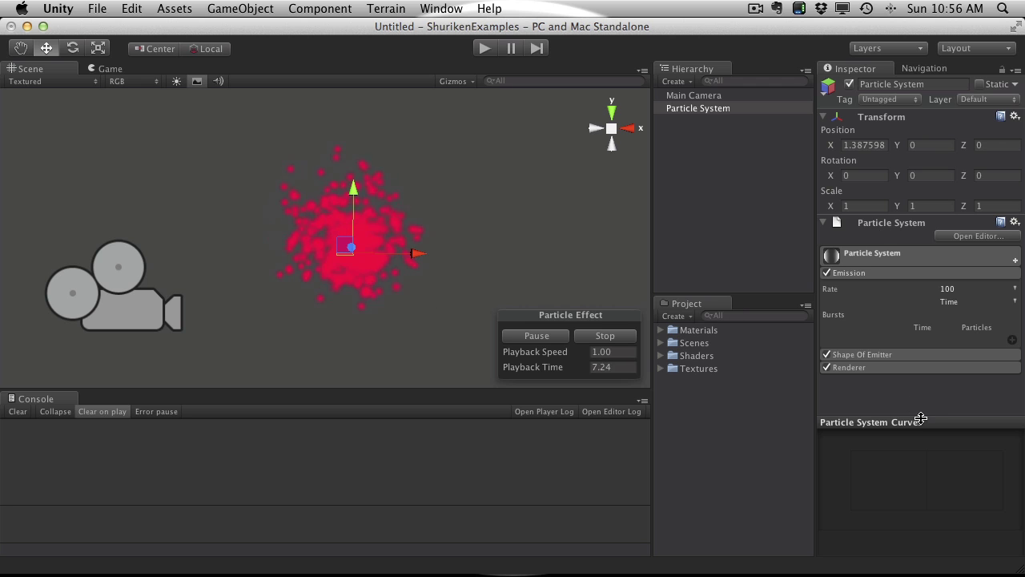
click(953, 305)
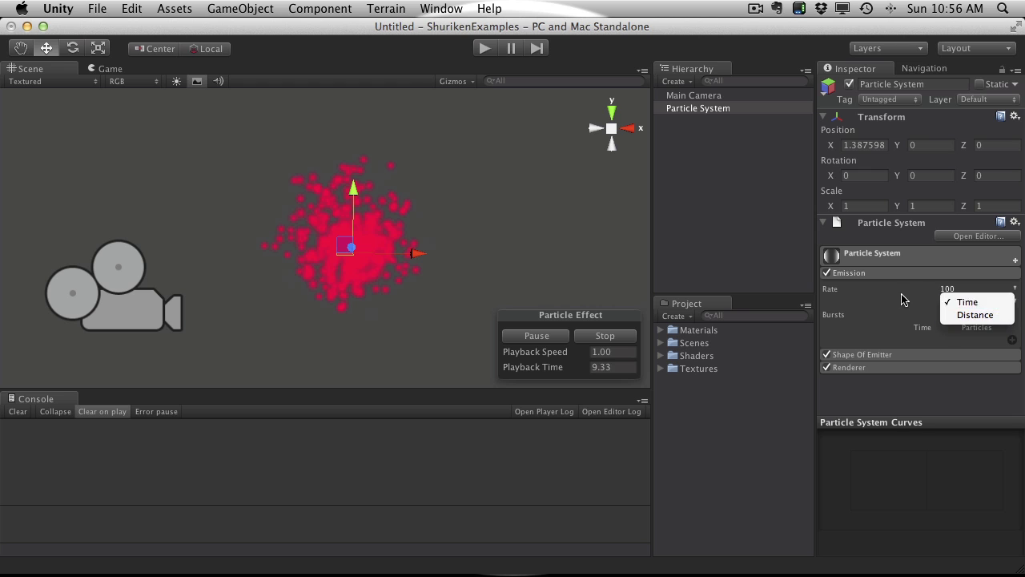
click(987, 302)
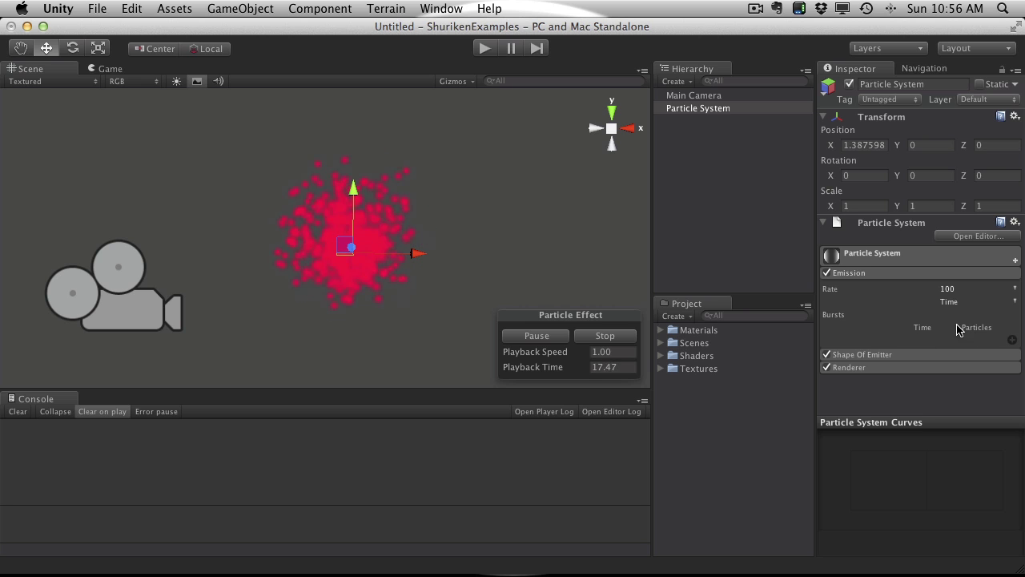
Add an emission burst releasing 500 particles at time 2.00 and view the spray from an angle.
click(1012, 341)
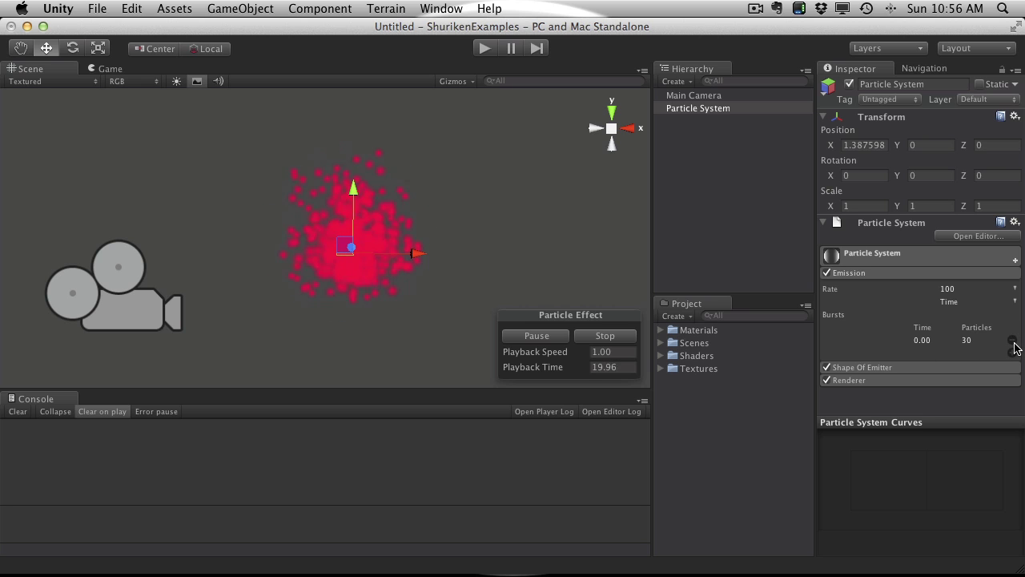
click(928, 343)
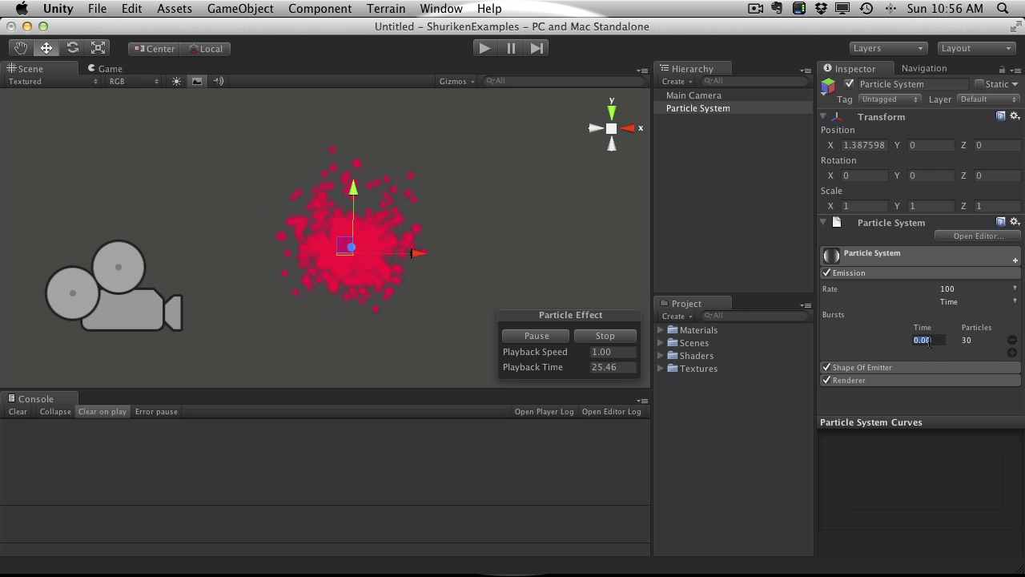
key(Tab)
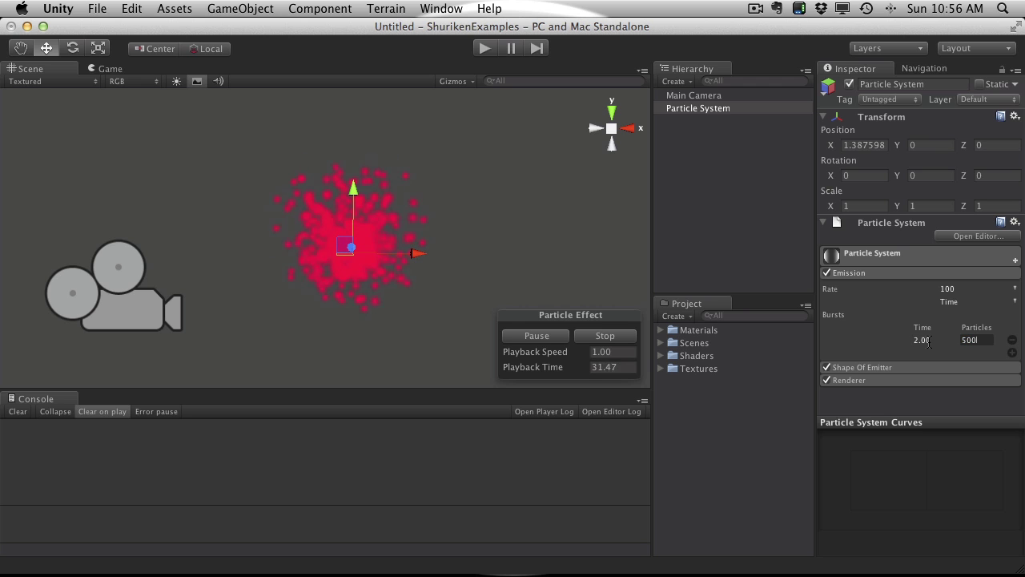
key(Return)
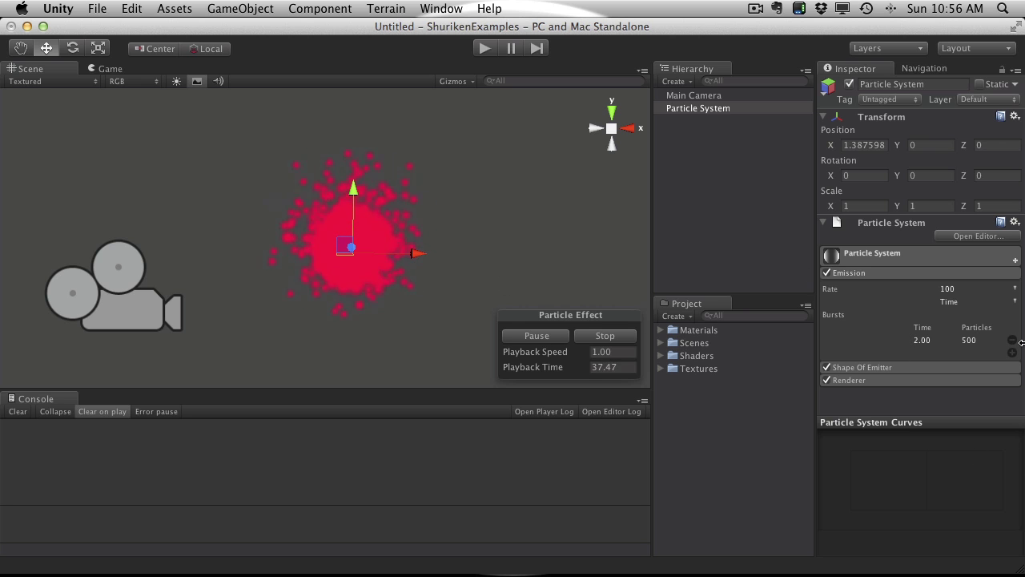
alt+drag(341, 270, 581, 264)
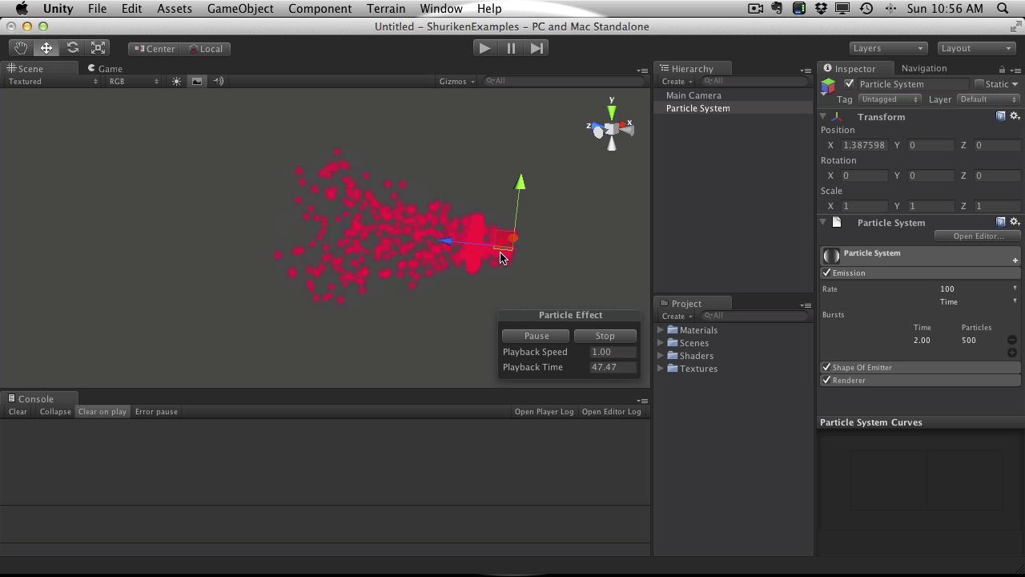
alt+drag(476, 270, 380, 264)
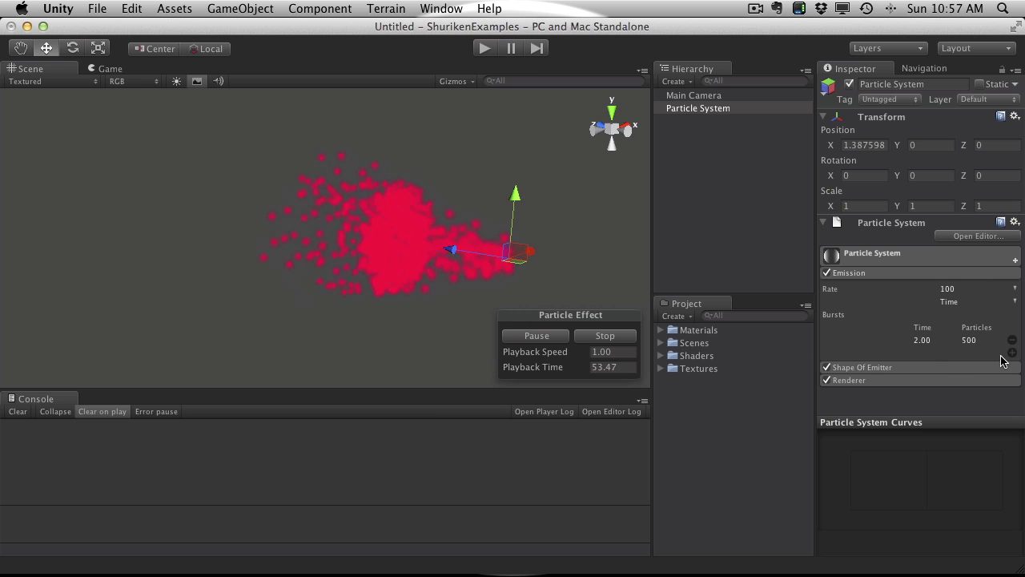
Expand Shape Of Emitter, collapse Emission, and widen the Cone emitter's radius.
click(951, 370)
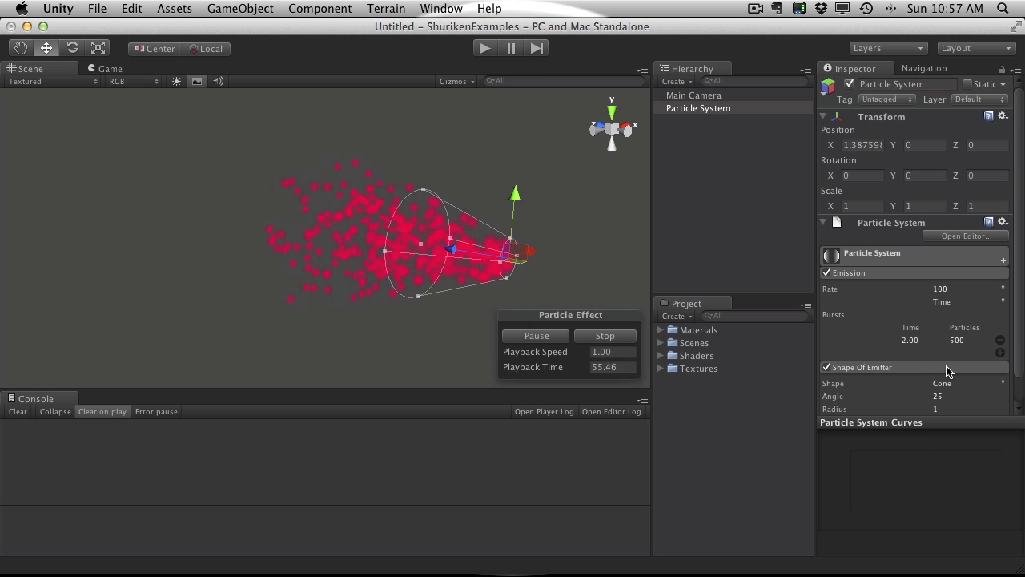
click(935, 274)
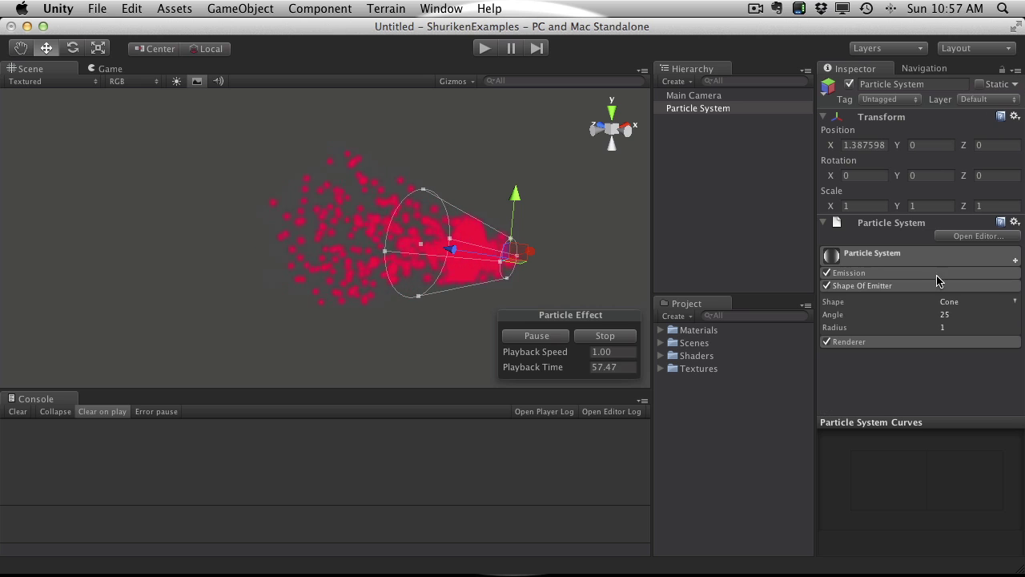
click(1014, 304)
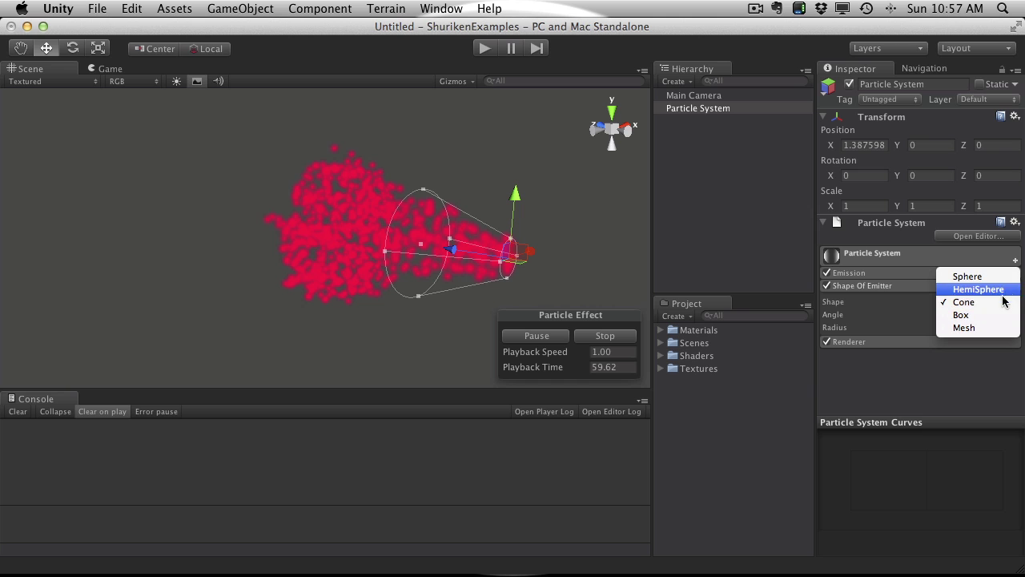
click(881, 309)
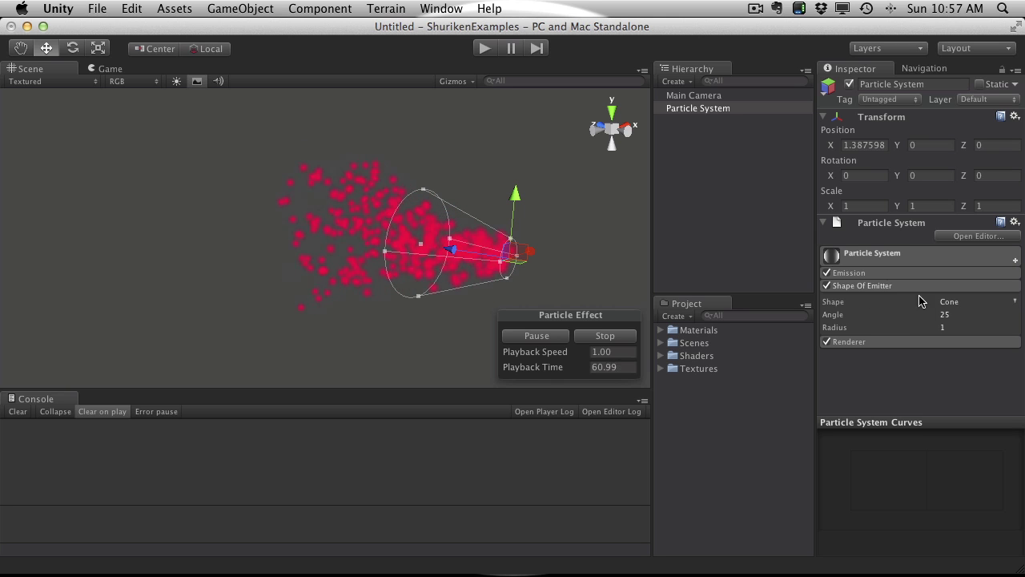
alt+drag(423, 279, 400, 244)
drag(512, 264, 532, 282)
click(953, 302)
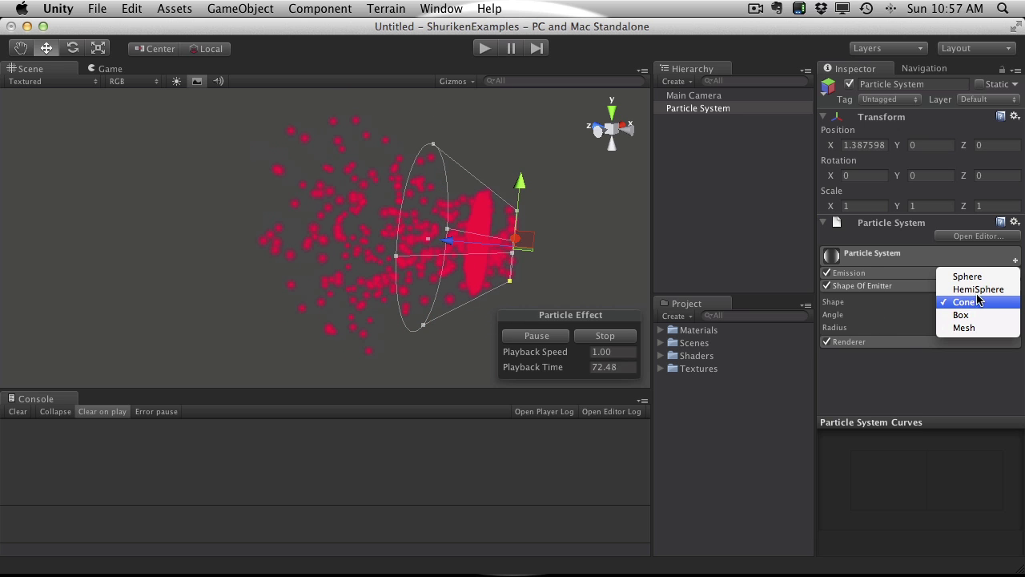
Switch the emitter shape to Box and move the particle system to about X 9.1.
click(991, 323)
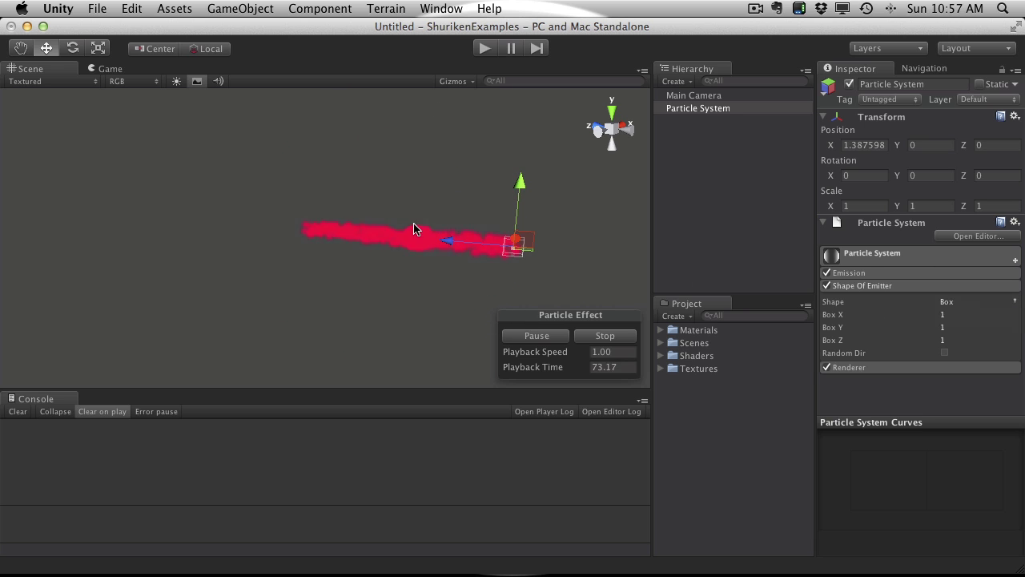
drag(497, 253, 480, 222)
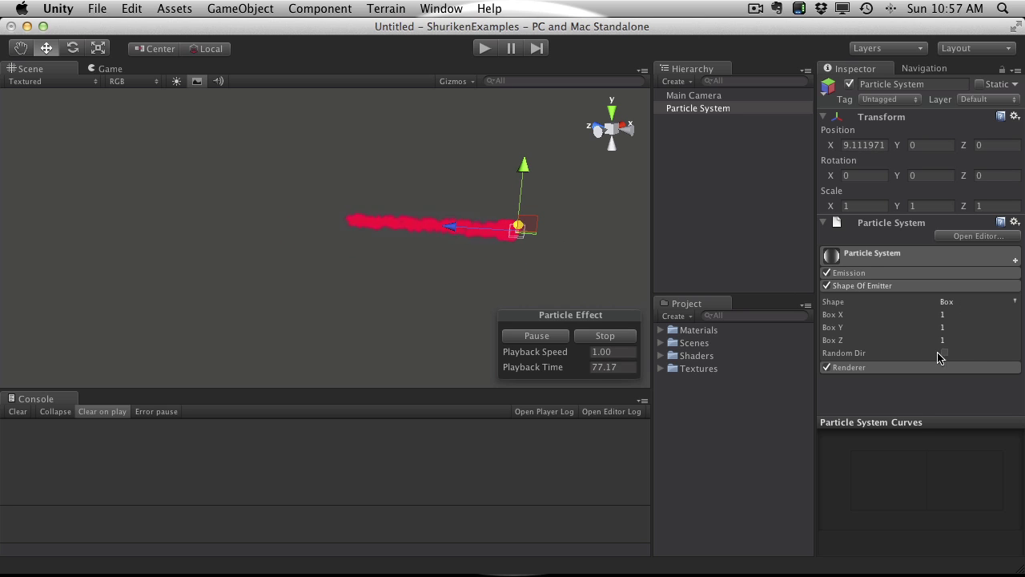
click(971, 286)
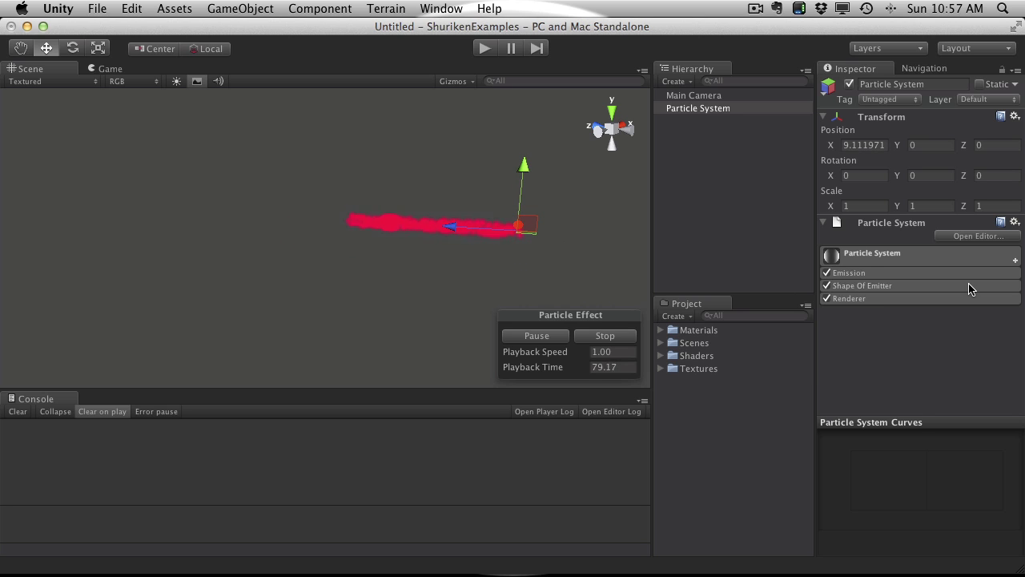
click(970, 286)
Change the emitter shape to HemiSphere and widen its radius to about 3.32.
click(955, 303)
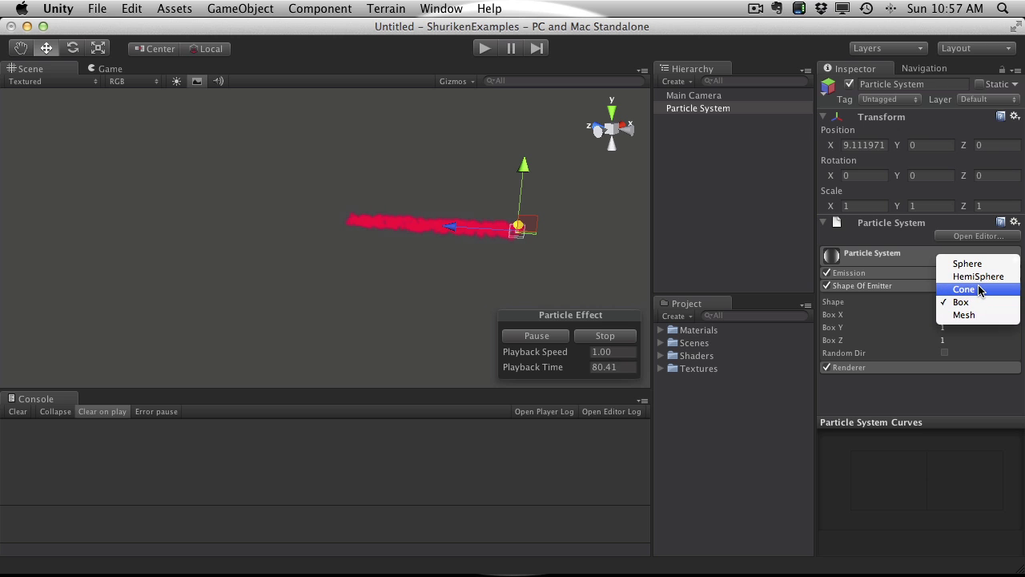
click(986, 276)
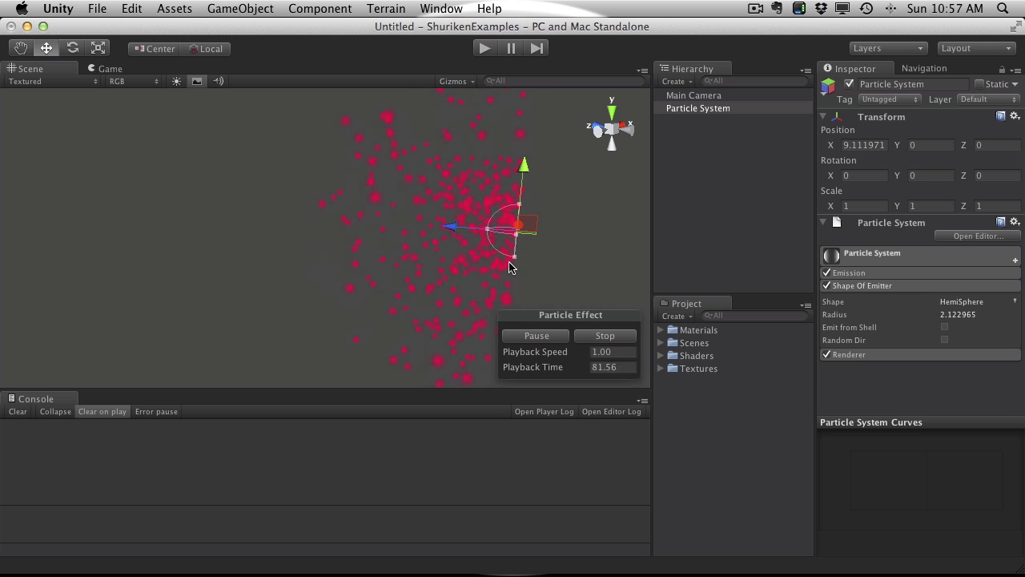
drag(490, 234, 627, 264)
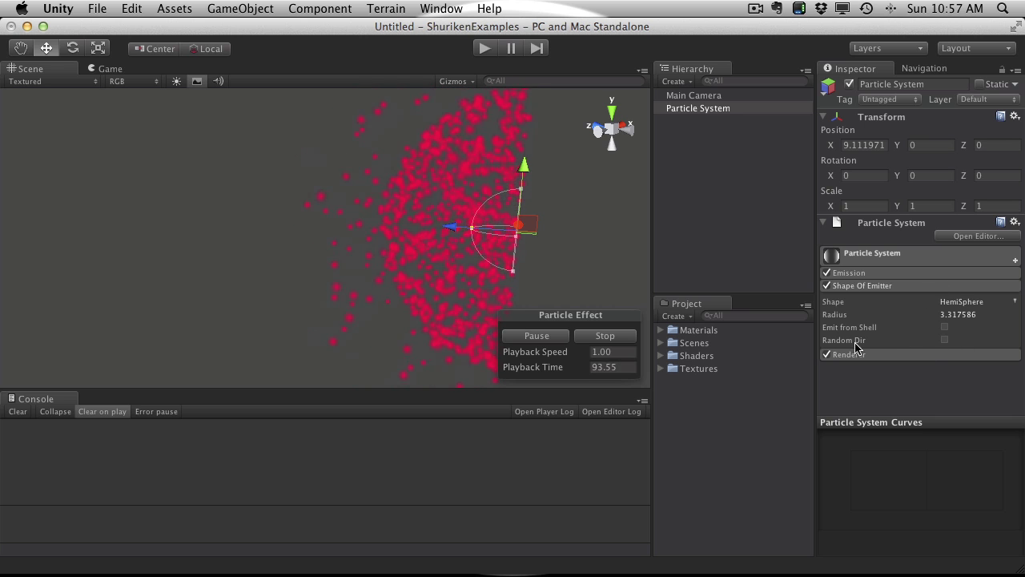
click(896, 286)
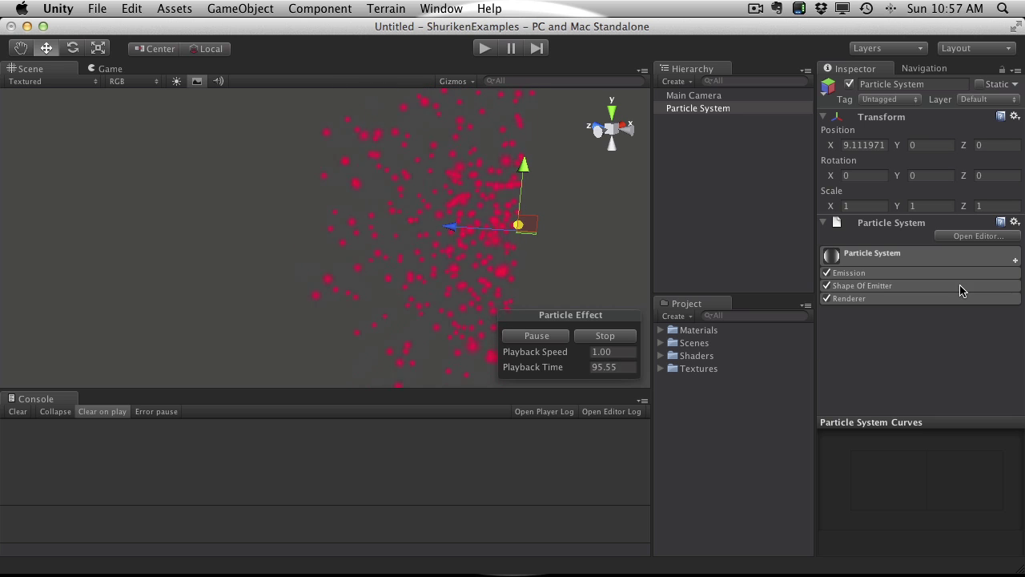
click(896, 286)
Set the emitter shape to Mesh, then collapse Shape Of Emitter and expand the Renderer module.
click(962, 304)
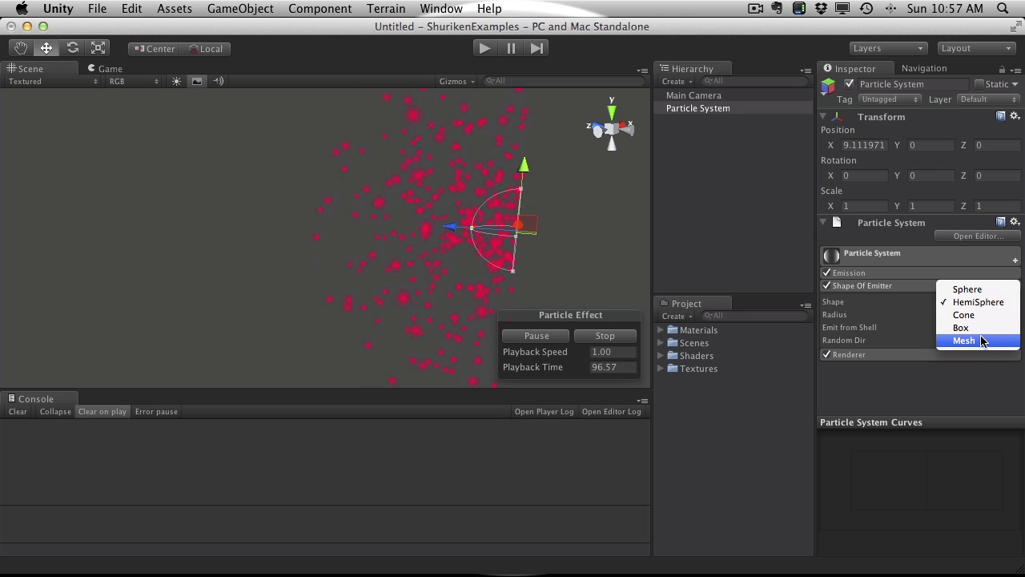
click(964, 340)
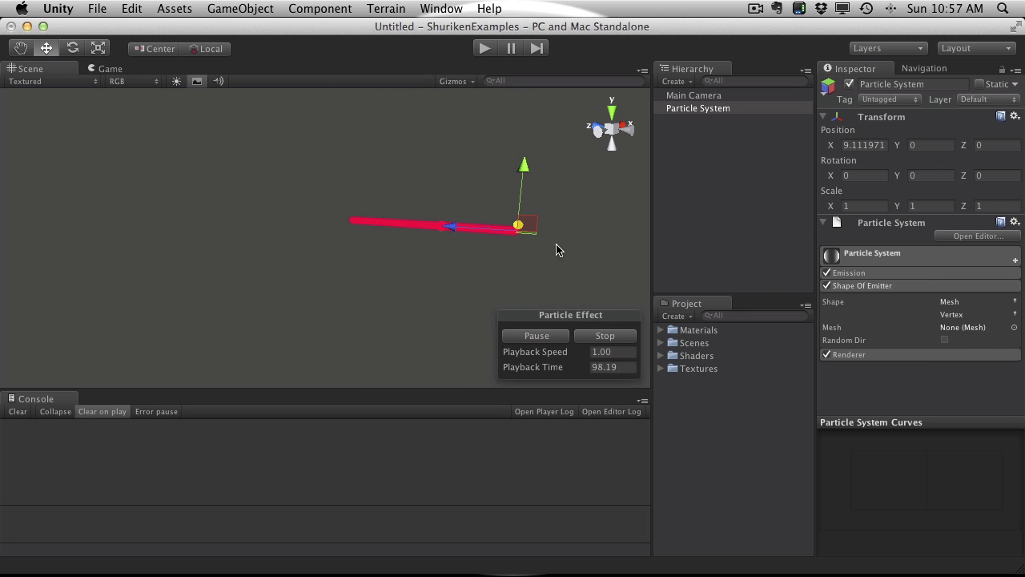
alt+drag(479, 224, 565, 191)
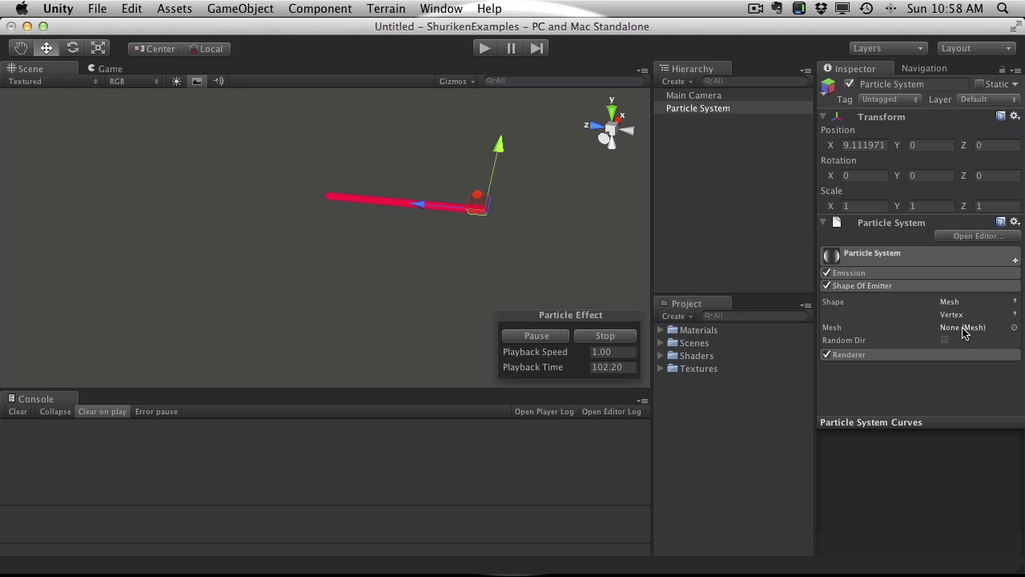
click(660, 369)
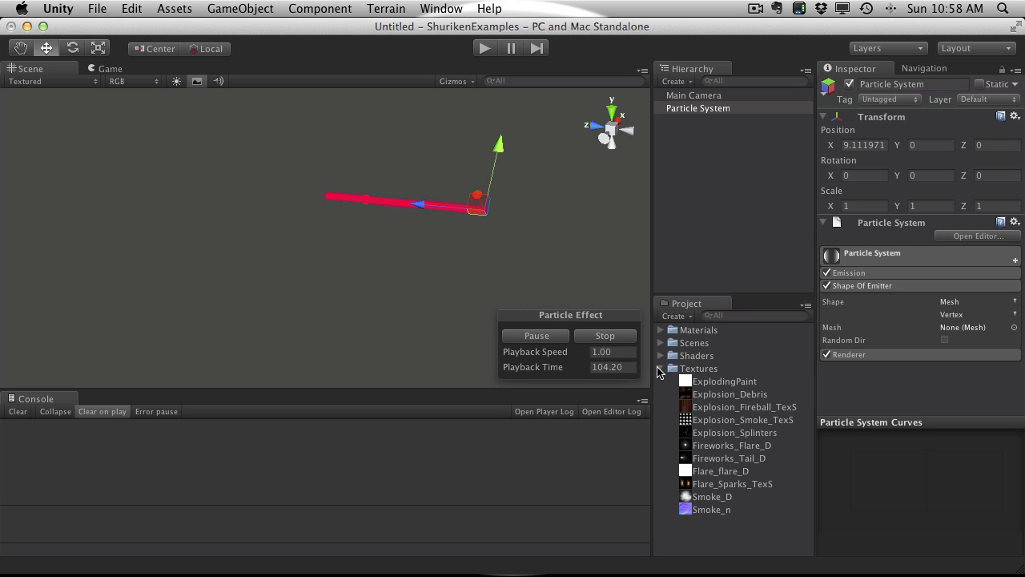
click(659, 369)
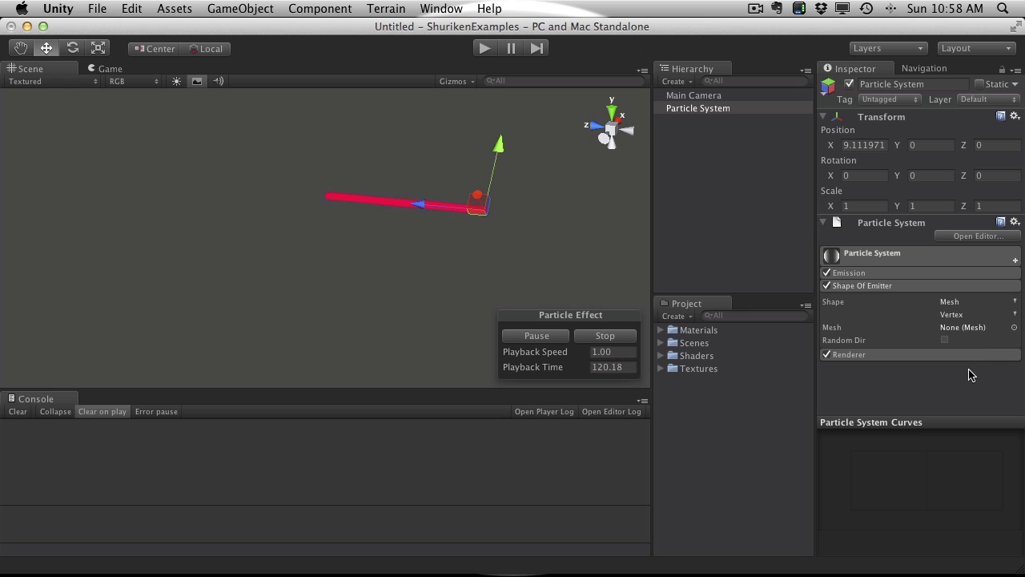
click(939, 287)
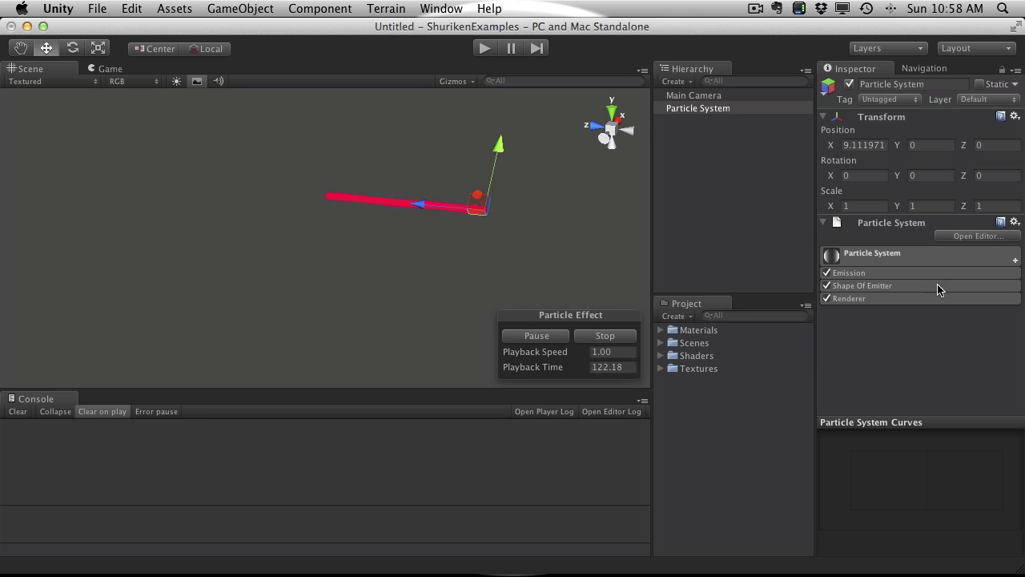
click(934, 300)
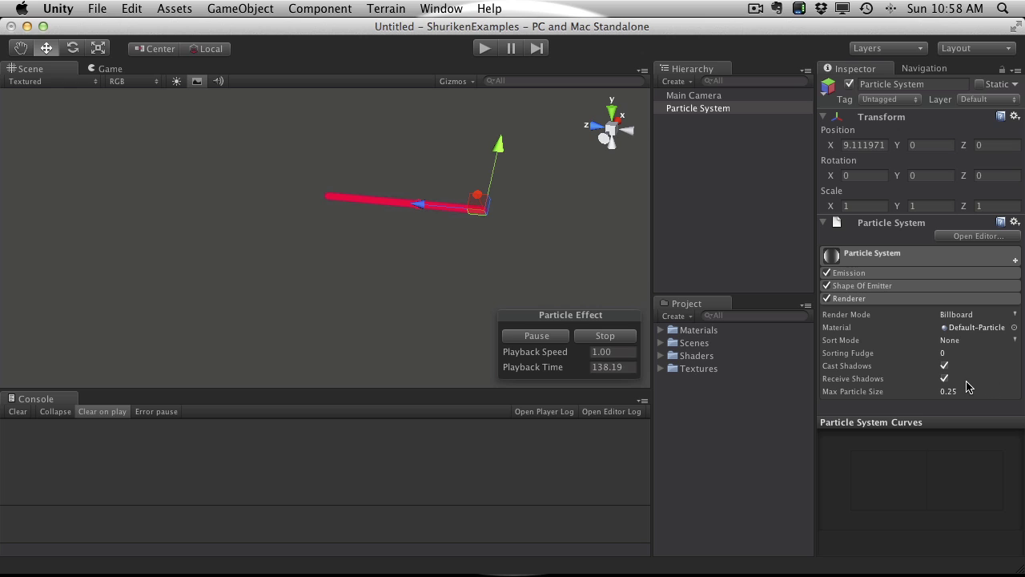
Briefly browse the project's Scenes and Materials folders.
click(661, 343)
click(662, 344)
mouse_move(930, 363)
click(661, 330)
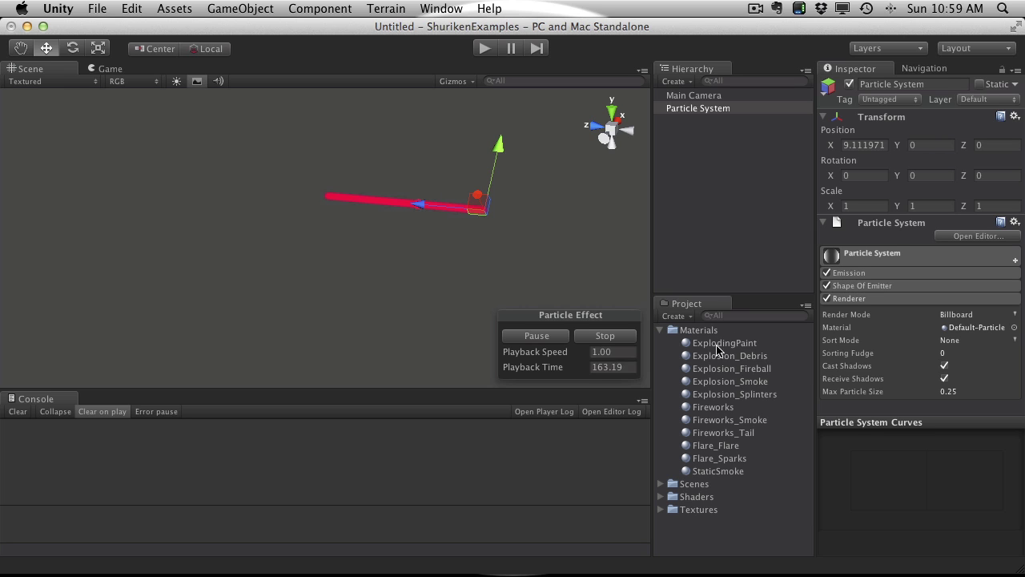
click(661, 331)
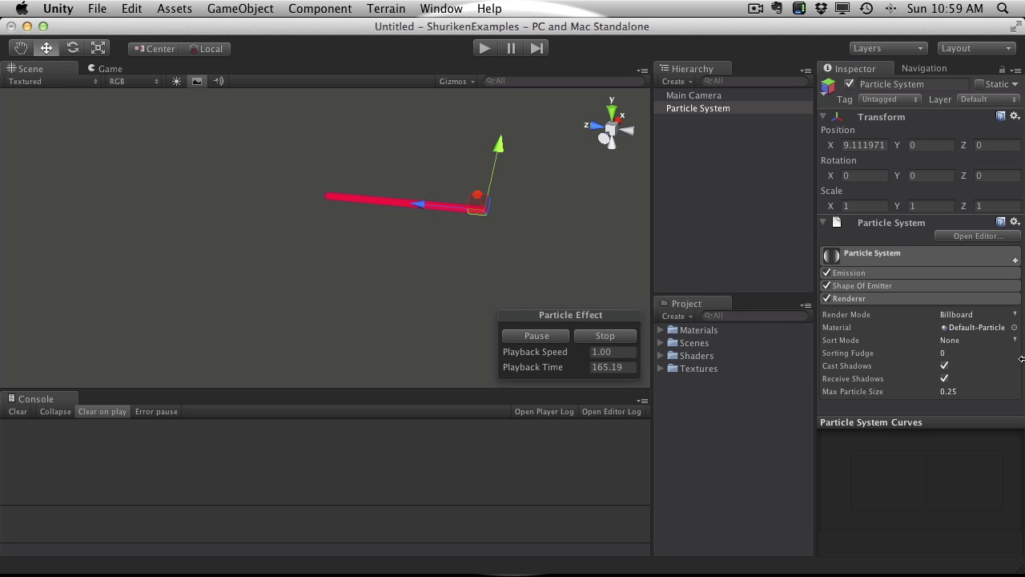
Keep Billboard render mode and None sorting, then fold away the Renderer module.
click(1015, 313)
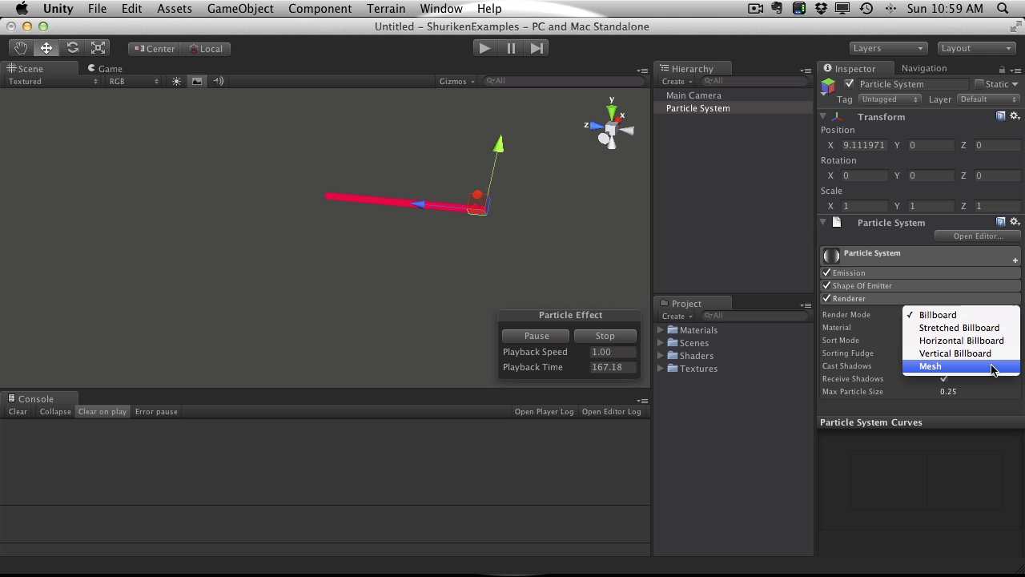
click(1021, 350)
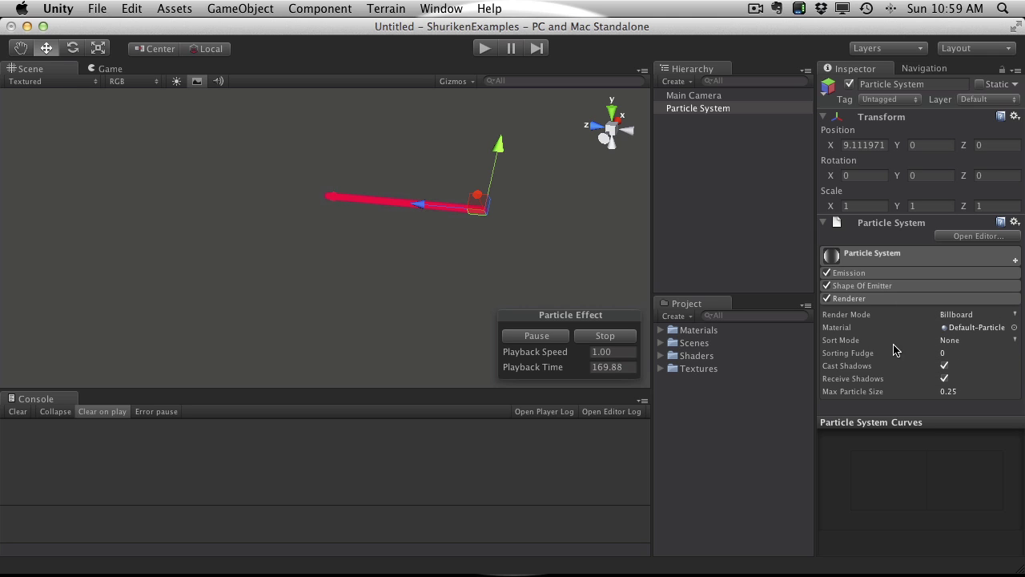
click(1016, 343)
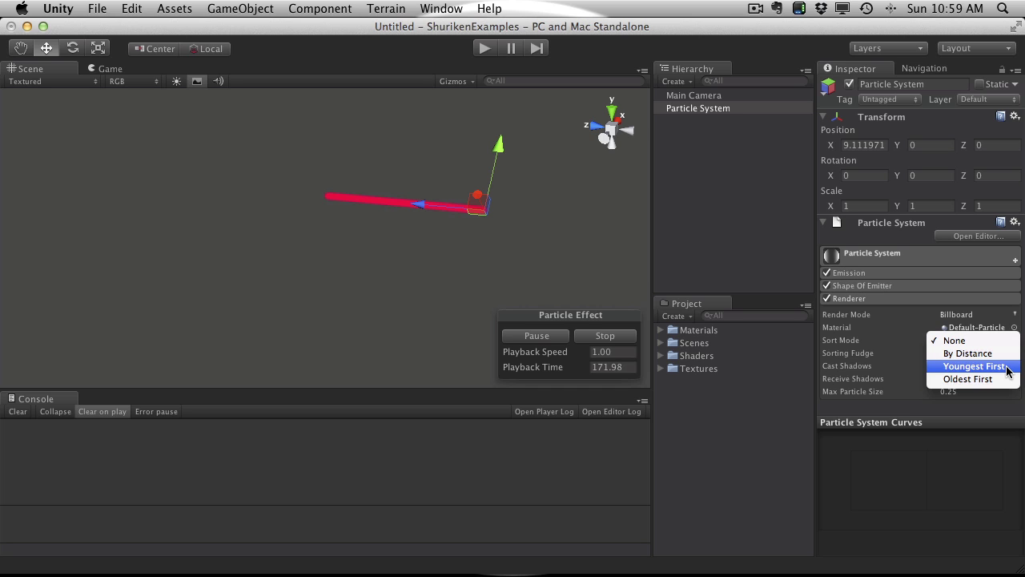
click(885, 362)
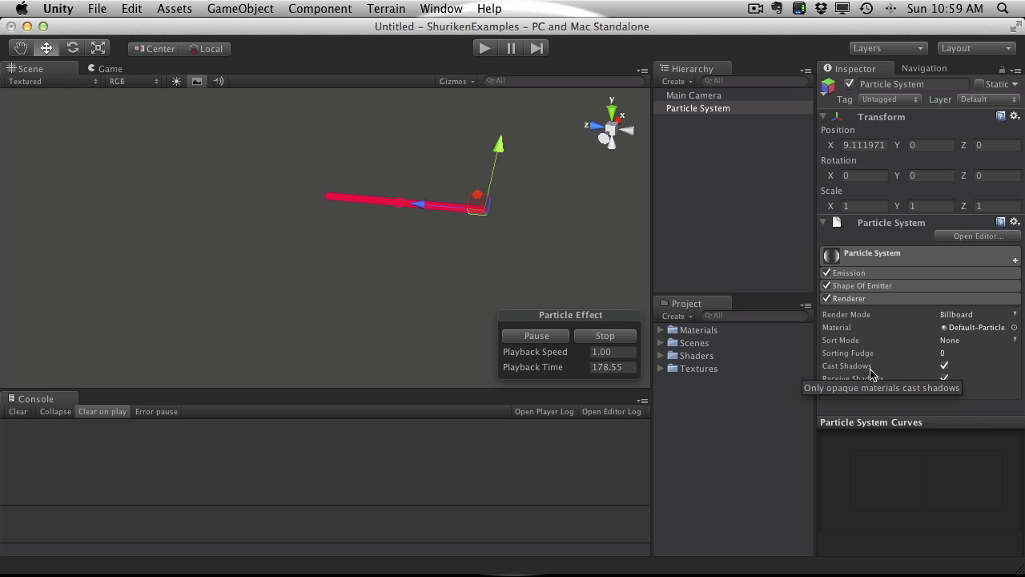
click(908, 300)
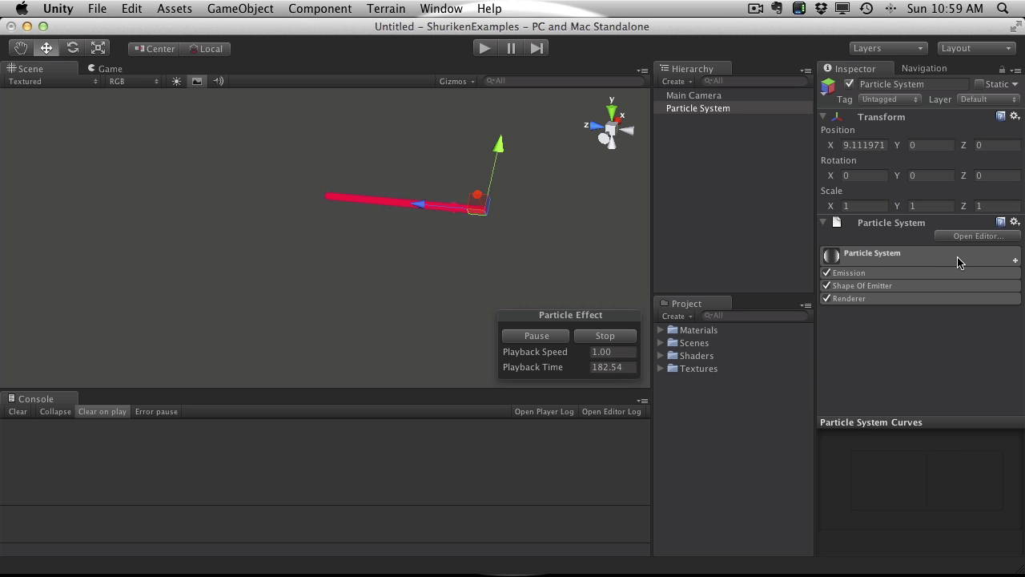
Open the Particle Effect editor window, move it mid-scene, and stop the simulation.
click(980, 236)
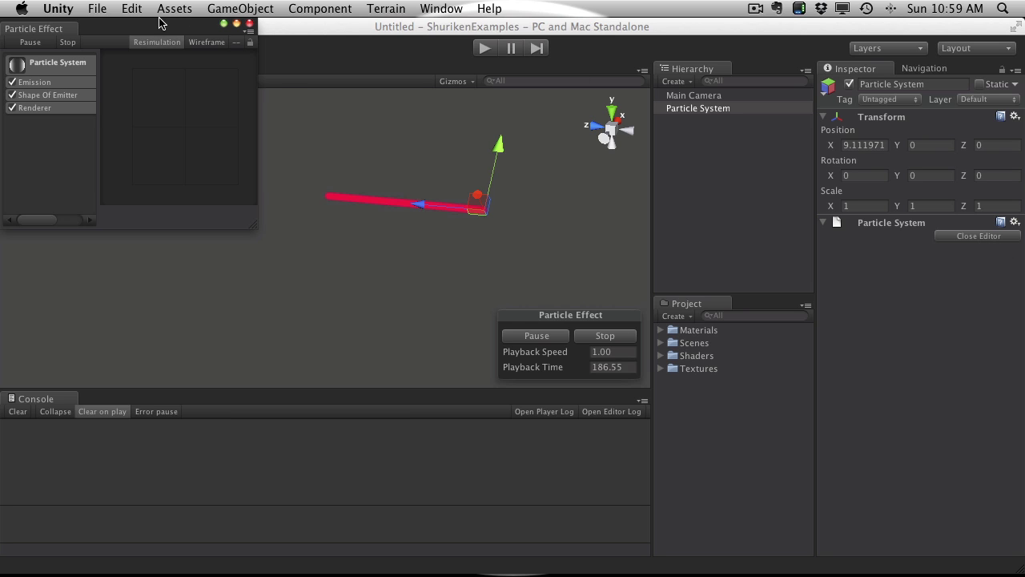
drag(152, 17, 460, 140)
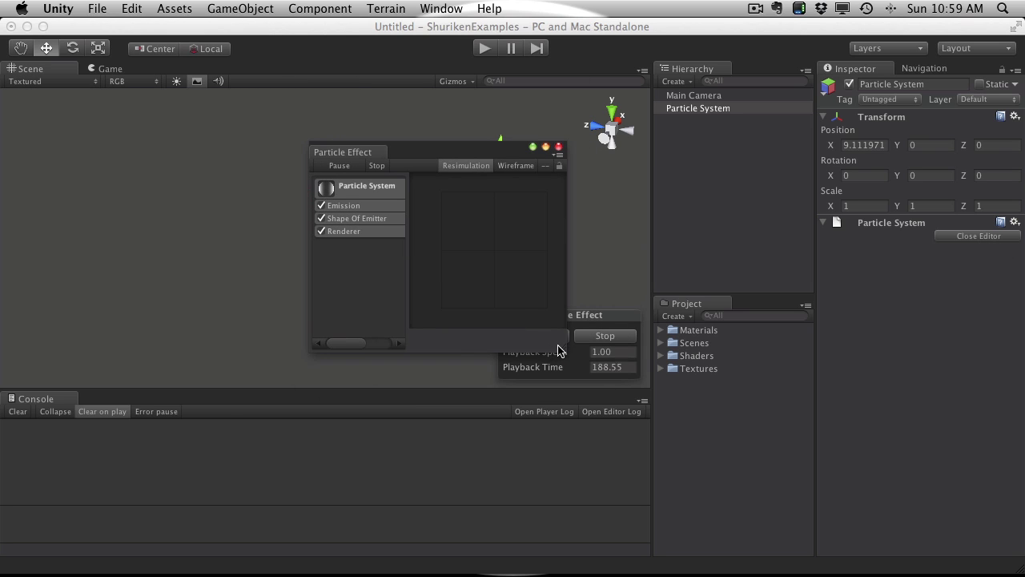
click(617, 319)
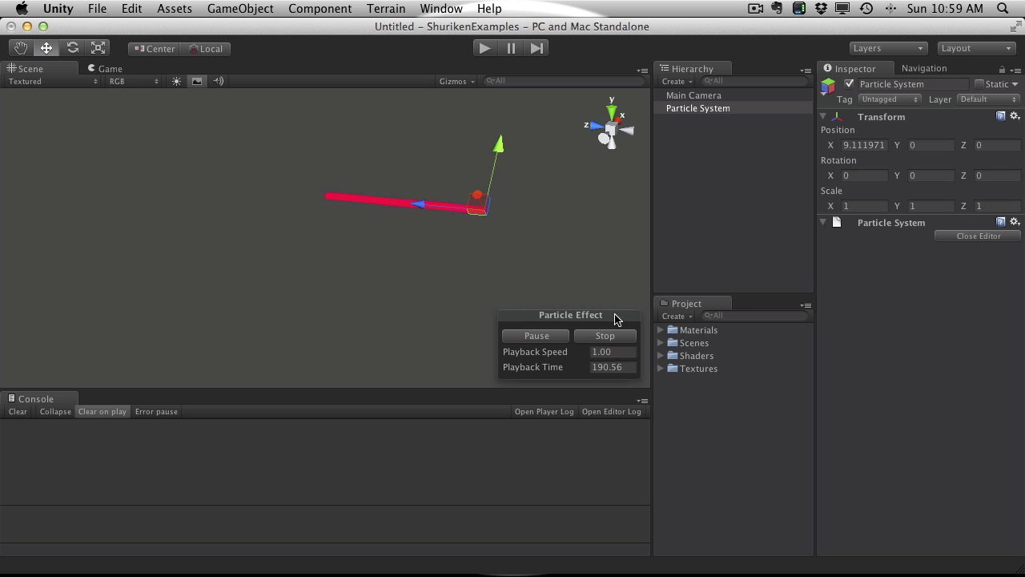
click(600, 340)
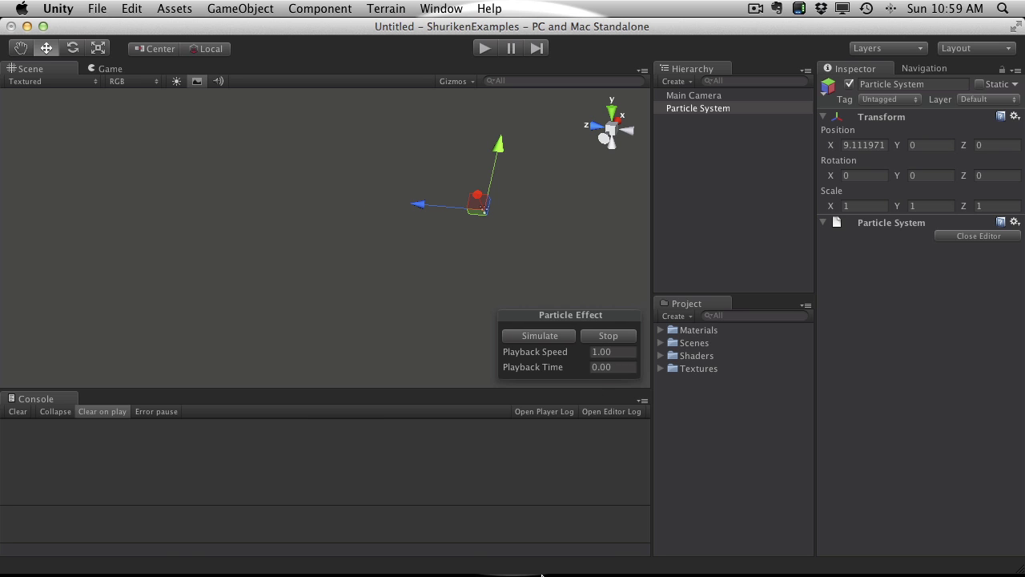
Return to Unity, reopen the Particle Effect editor as a floating window, and enlarge it at top left.
key(super+Tab)
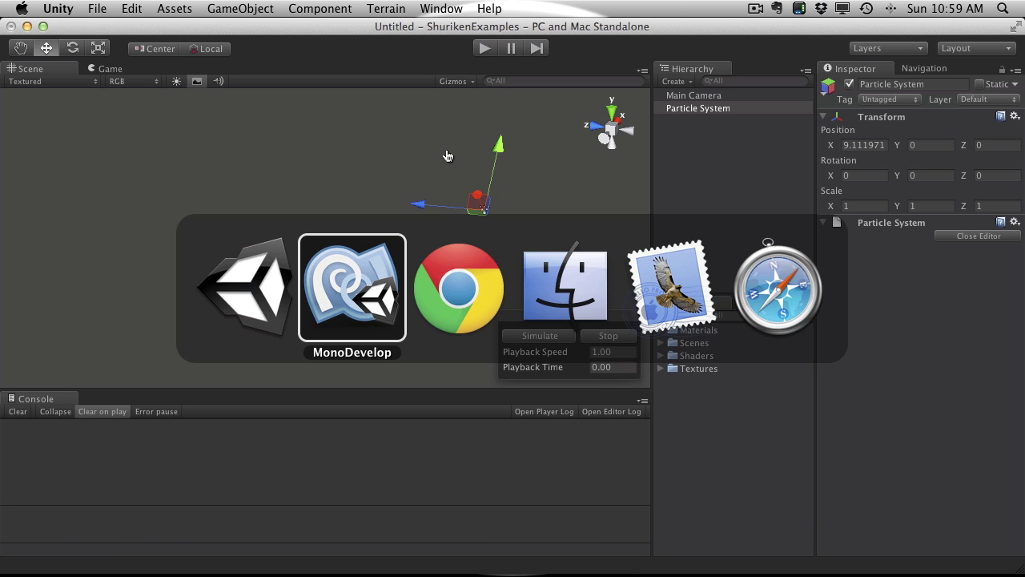
key(super+Tab)
key(super+Tab)
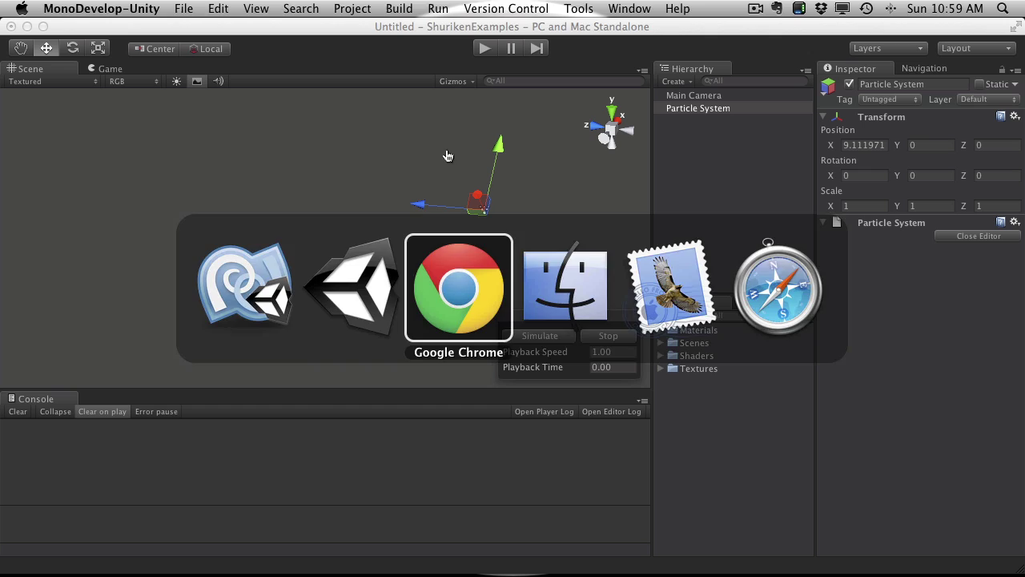
click(945, 249)
click(971, 238)
click(971, 238)
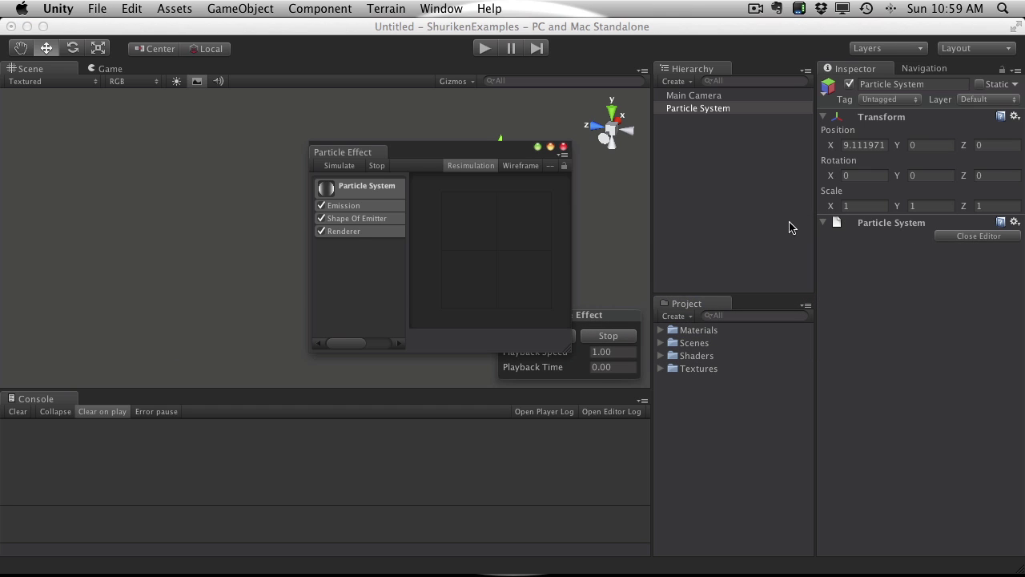
drag(412, 151, 293, 38)
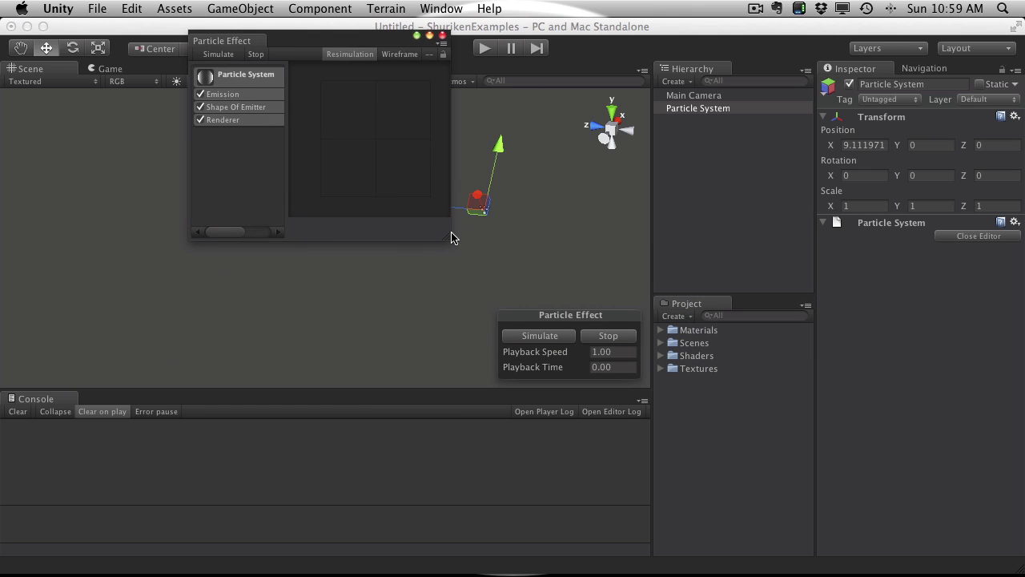
drag(451, 237, 838, 561)
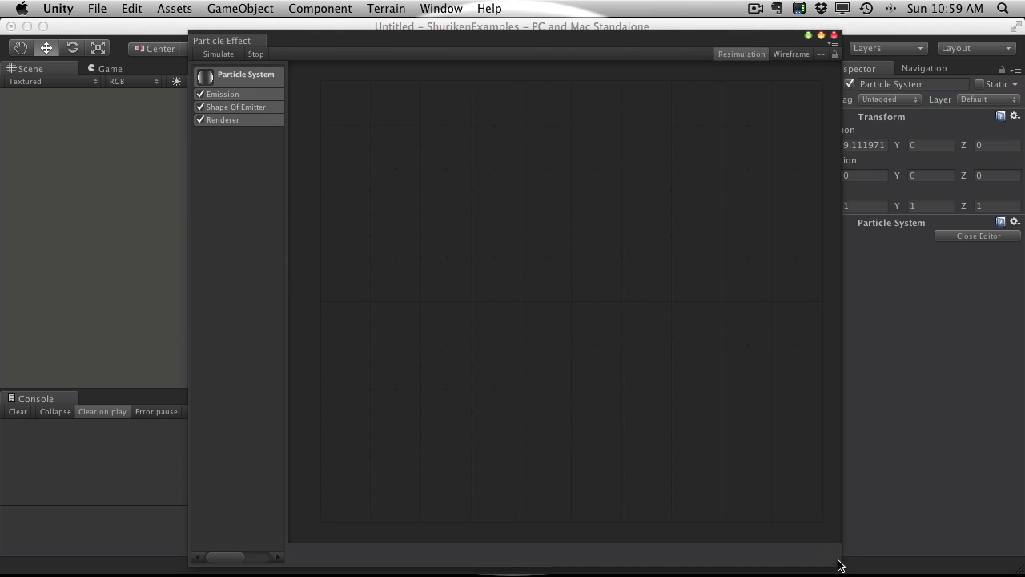
Expand the Particle System module, widen the property list, and switch Start Color to Gradient.
click(243, 86)
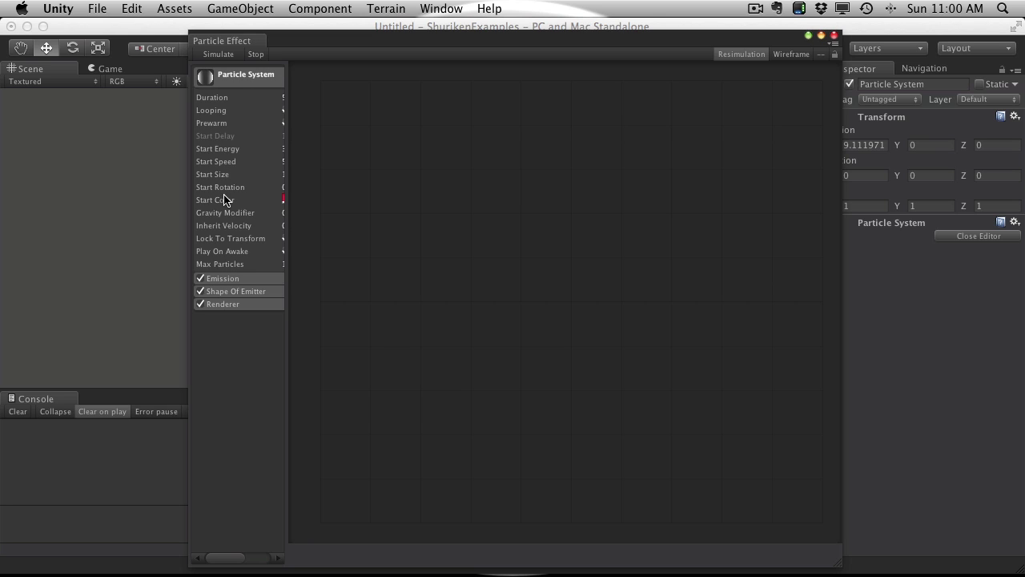
drag(284, 206, 392, 232)
click(333, 200)
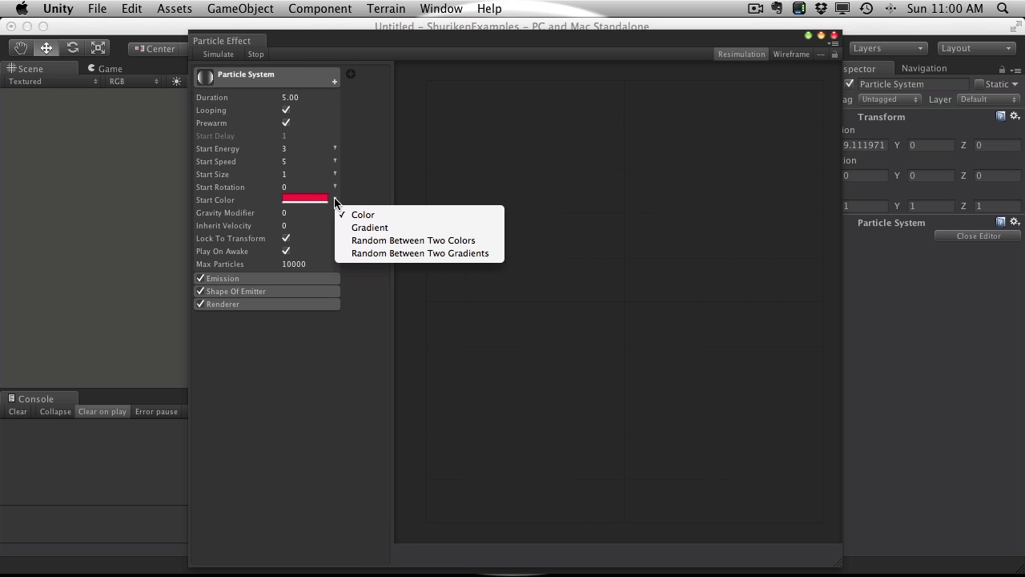
click(329, 158)
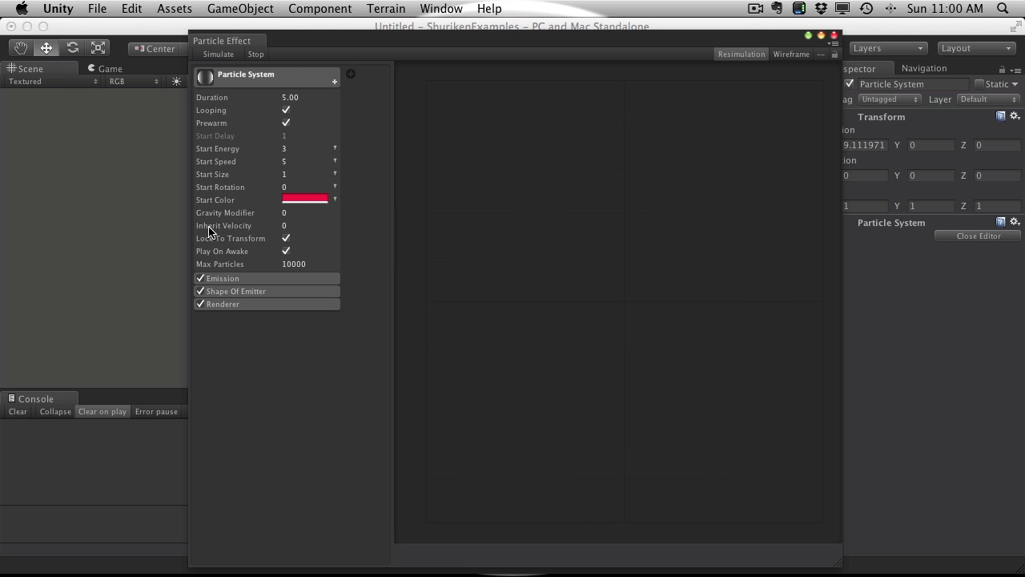
click(818, 54)
click(825, 56)
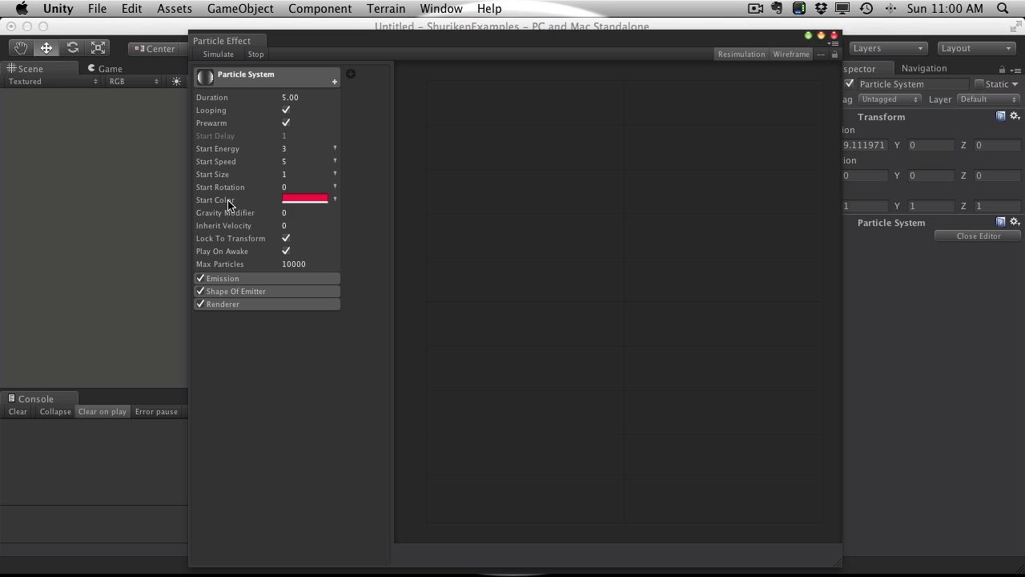
click(335, 199)
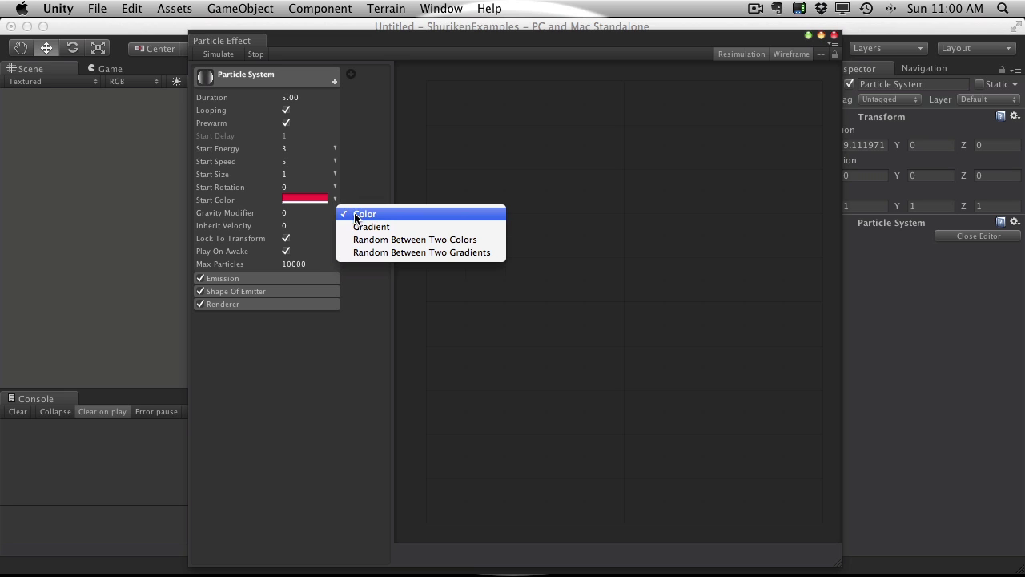
click(363, 227)
Open the Start Color gradient, add a lime green key, and make the left key light blue.
click(307, 199)
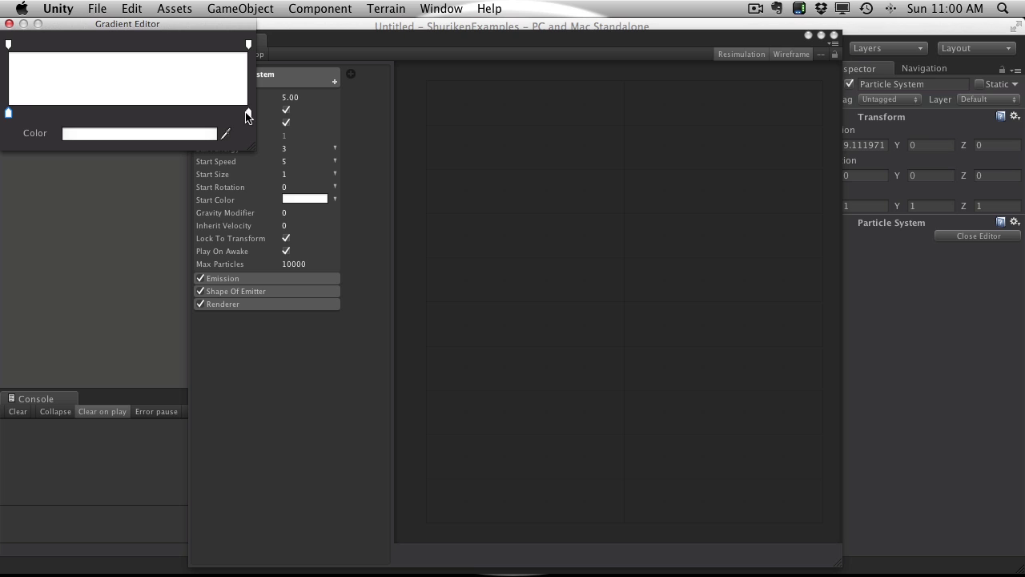
click(161, 113)
click(145, 137)
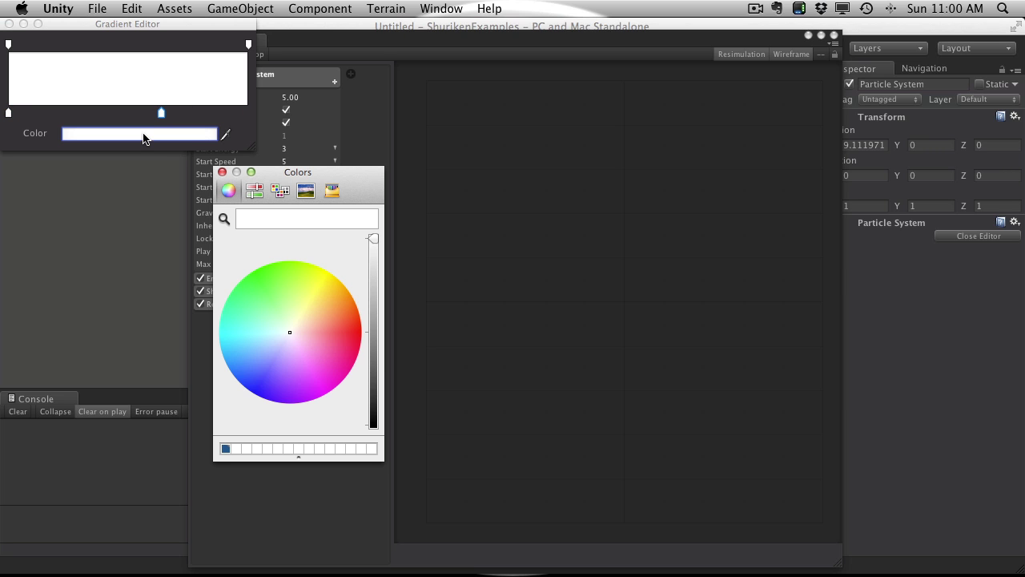
click(281, 281)
click(8, 113)
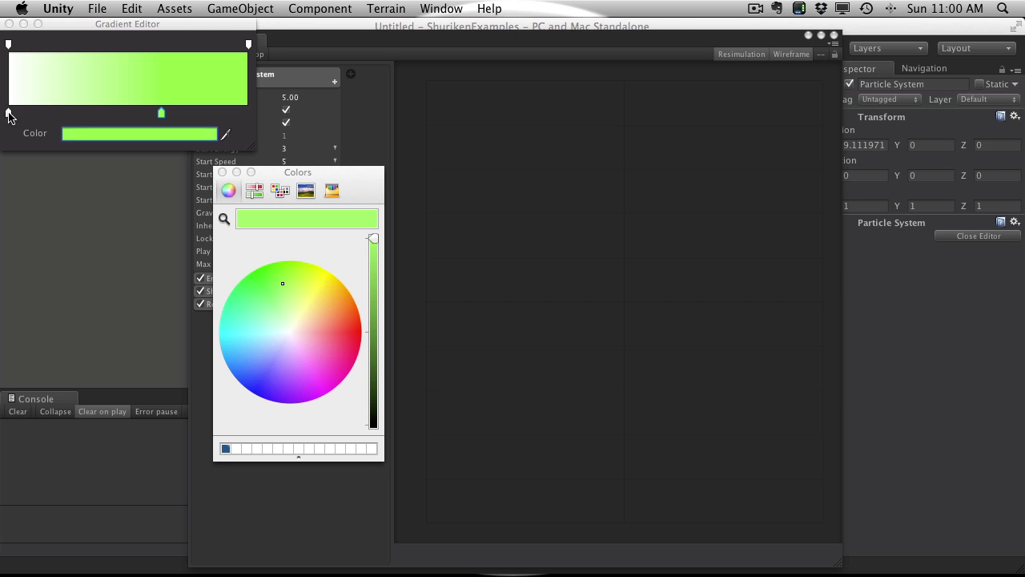
click(259, 360)
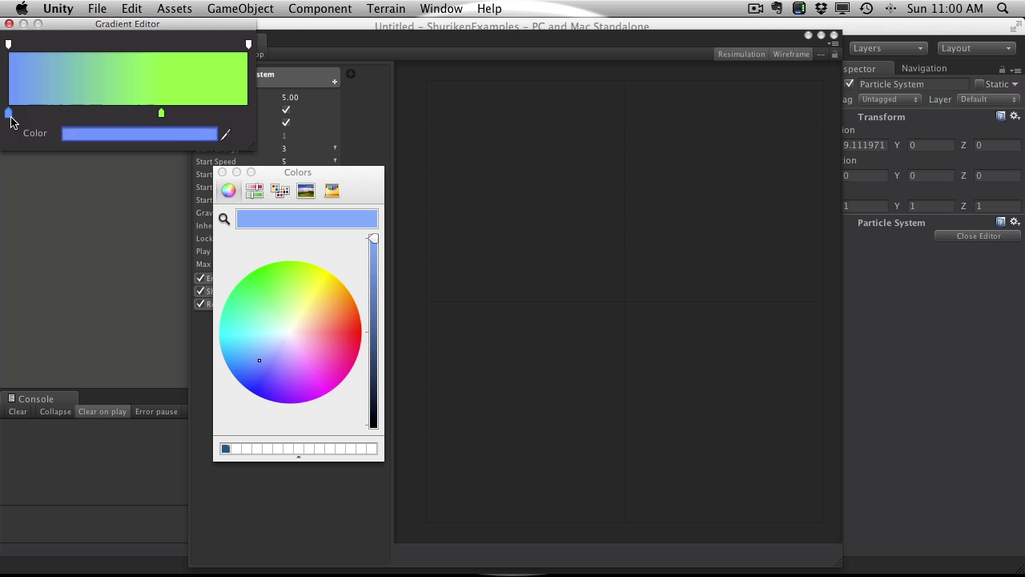
Add a pink middle key, nudge it right, and close the Gradient Editor and colour chooser.
drag(10, 120, 113, 116)
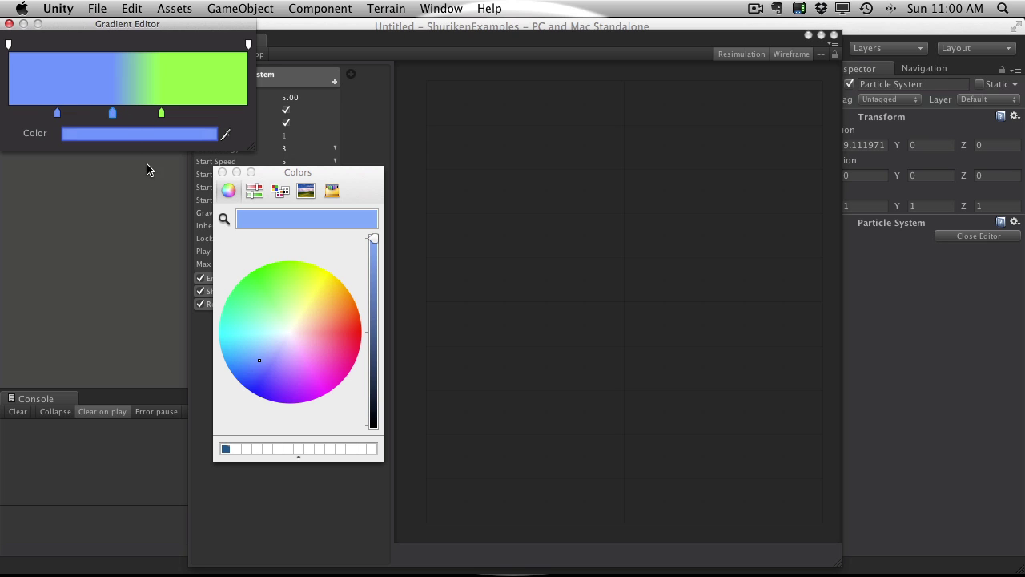
click(312, 366)
drag(113, 115, 121, 113)
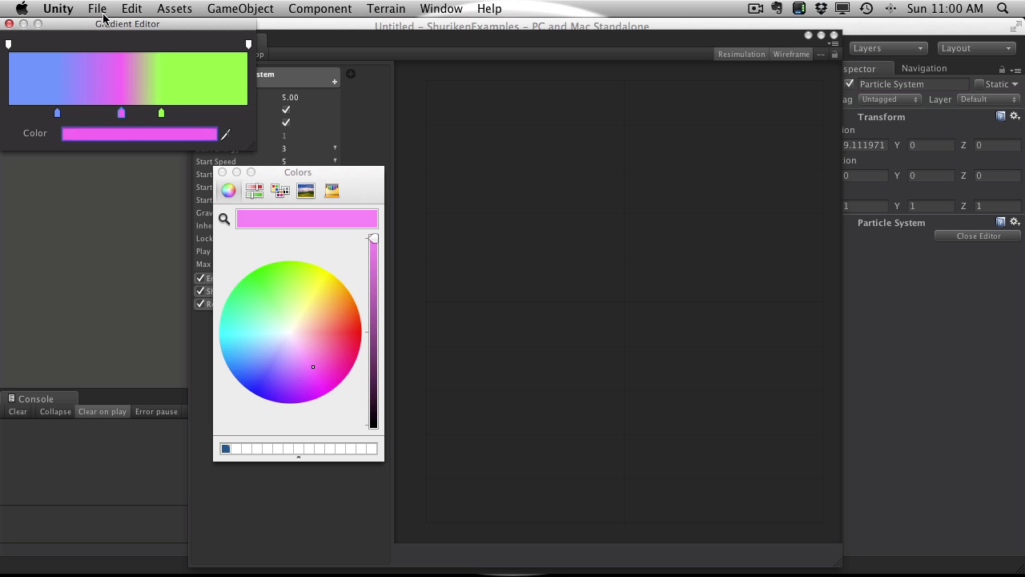
click(9, 24)
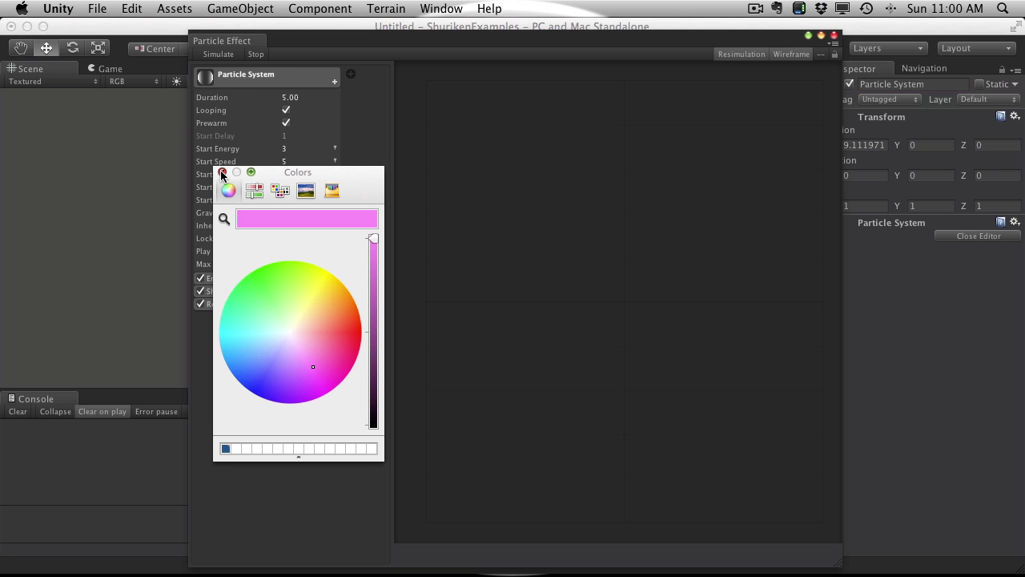
click(222, 172)
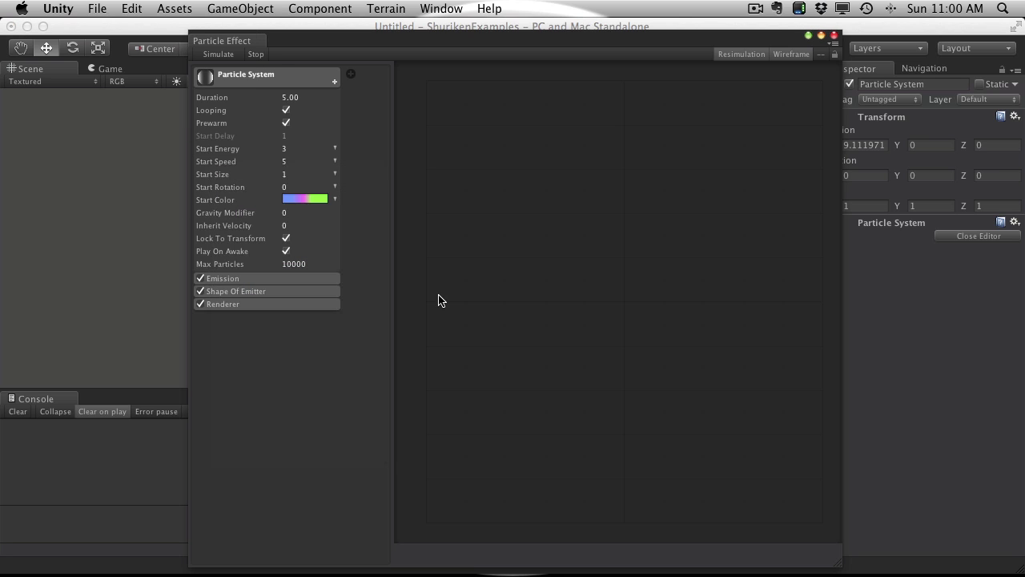
Add Particle System 2 beside the first emitter, widen the columns to show it, and start the simulation.
click(350, 77)
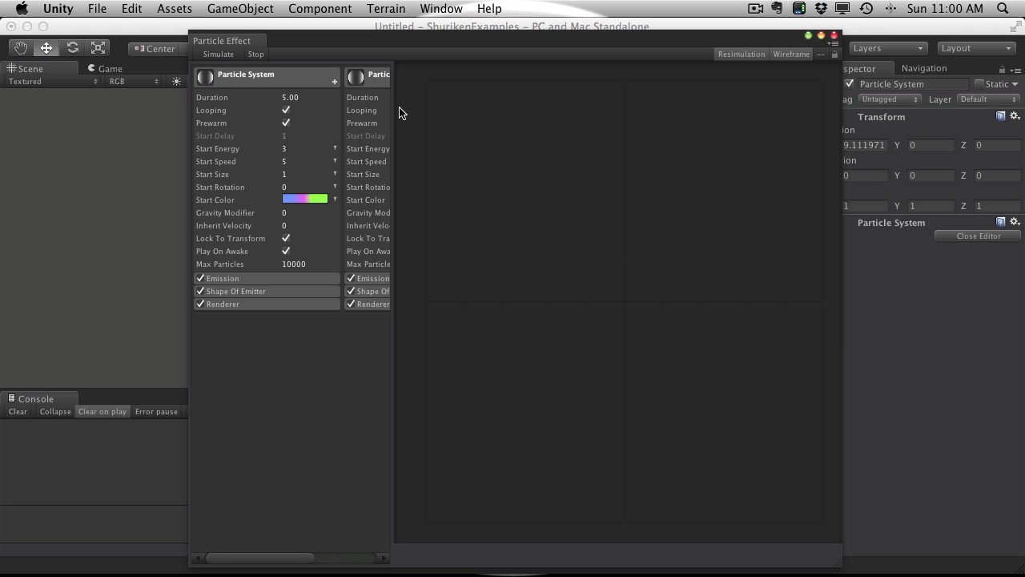
drag(392, 109, 531, 128)
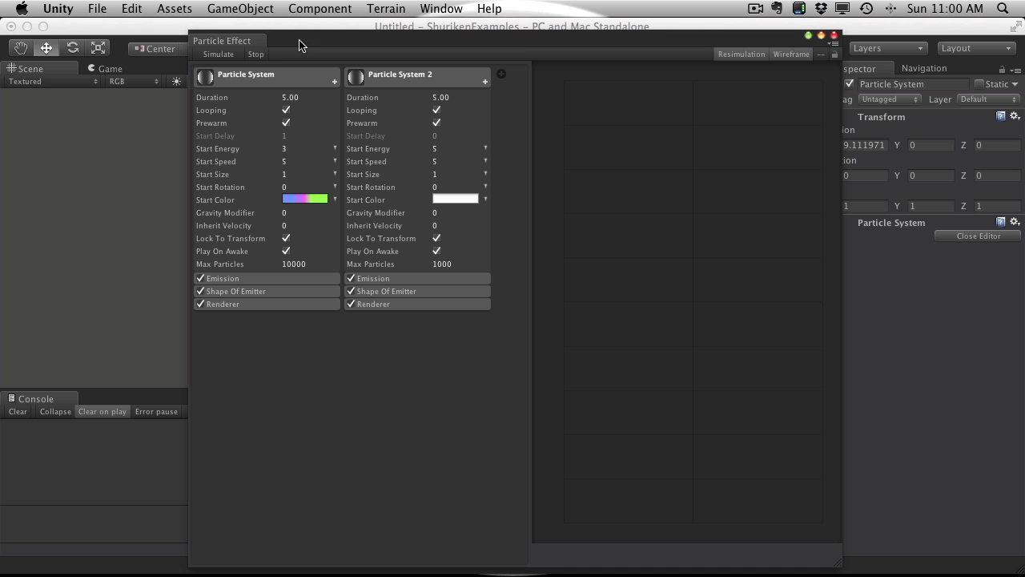
click(218, 54)
drag(331, 34, 328, 4)
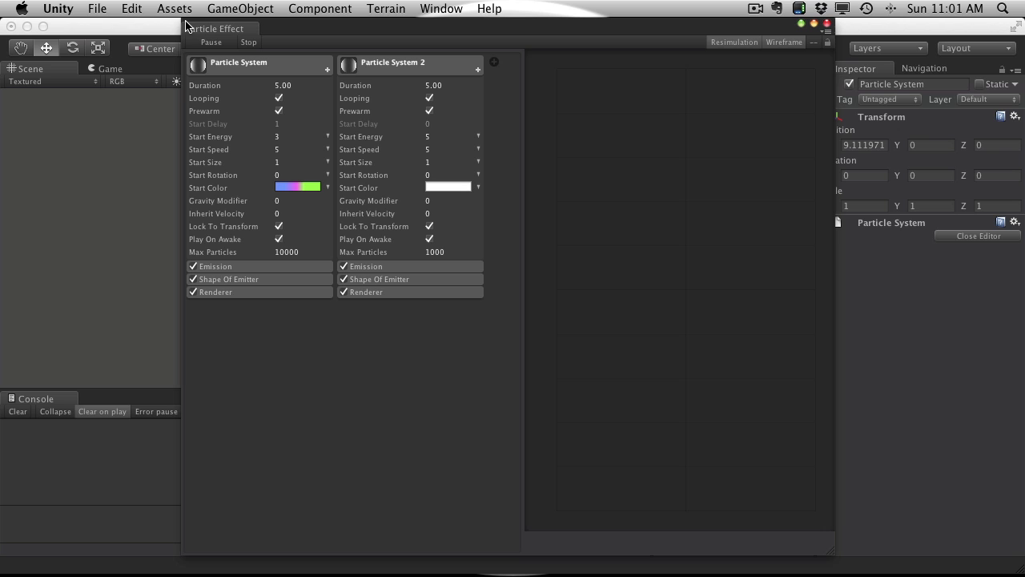